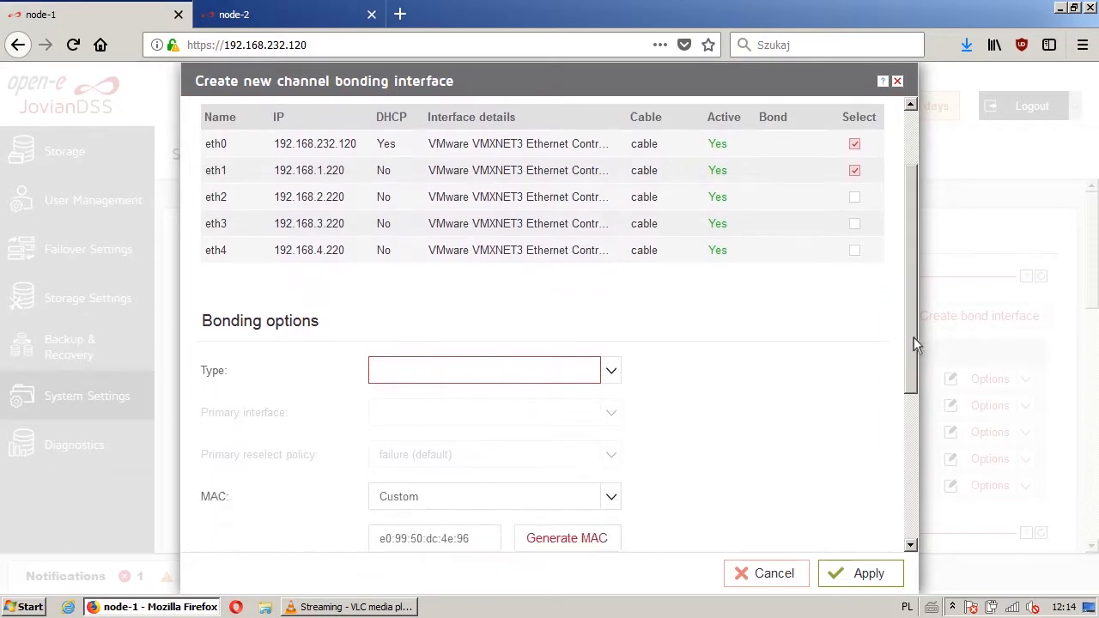
- Set the new bond's type to Active-backup with eth0 as its primary interface
{"action": "left_click", "coordinate": [611, 220]}
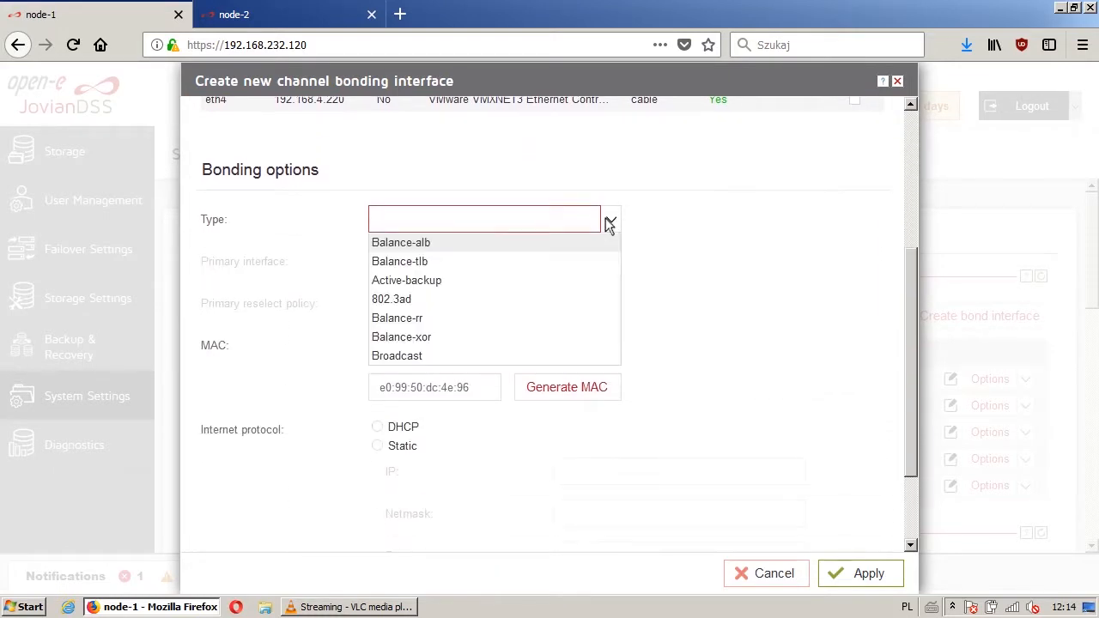
{"action": "left_click", "coordinate": [429, 280]}
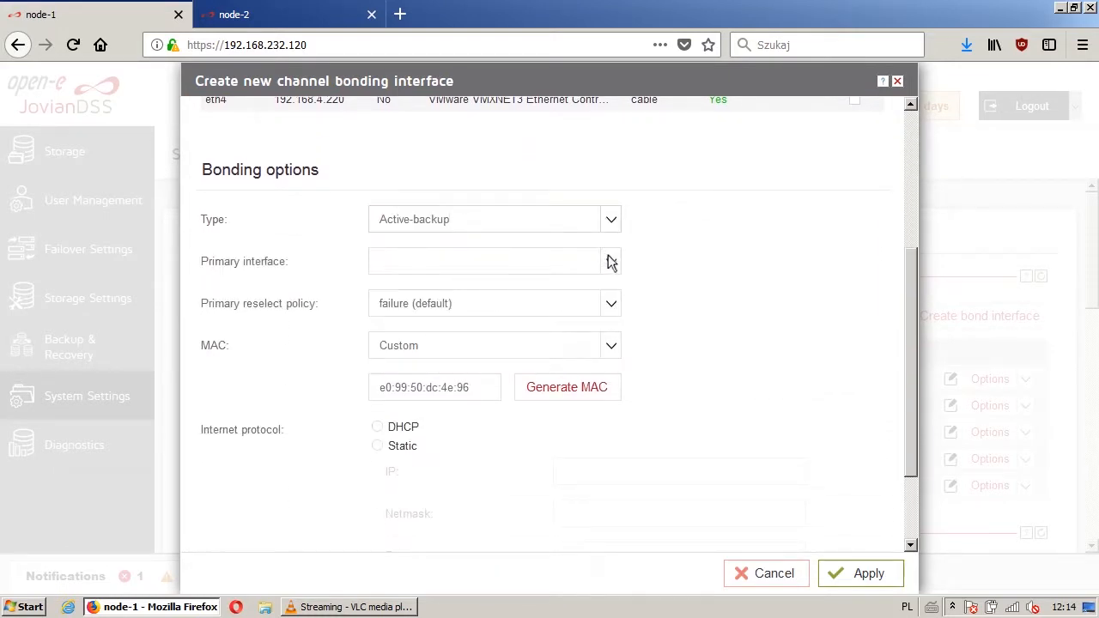
{"action": "left_click", "coordinate": [610, 261]}
{"action": "left_click", "coordinate": [504, 286]}
{"action": "scroll", "coordinate": [699, 383], "scroll_direction": "down", "scroll_amount": 3}
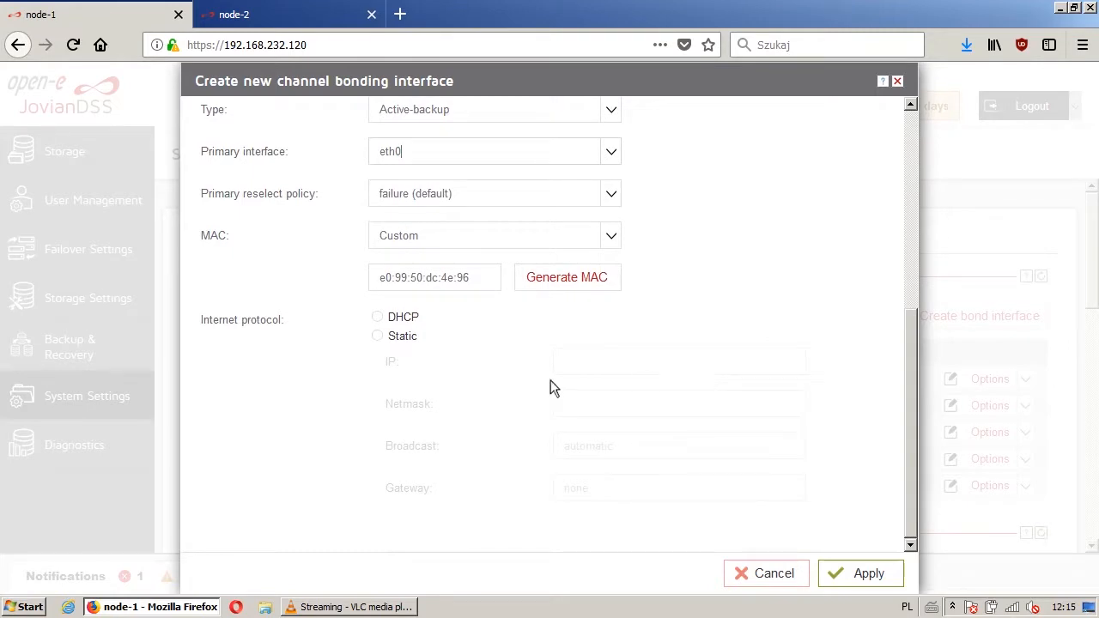
- Give the bond static IP 192.168.232.120, netmask 255.255.255.0 and gateway 192.168.232.1, and apply it
{"action": "left_click", "coordinate": [380, 335]}
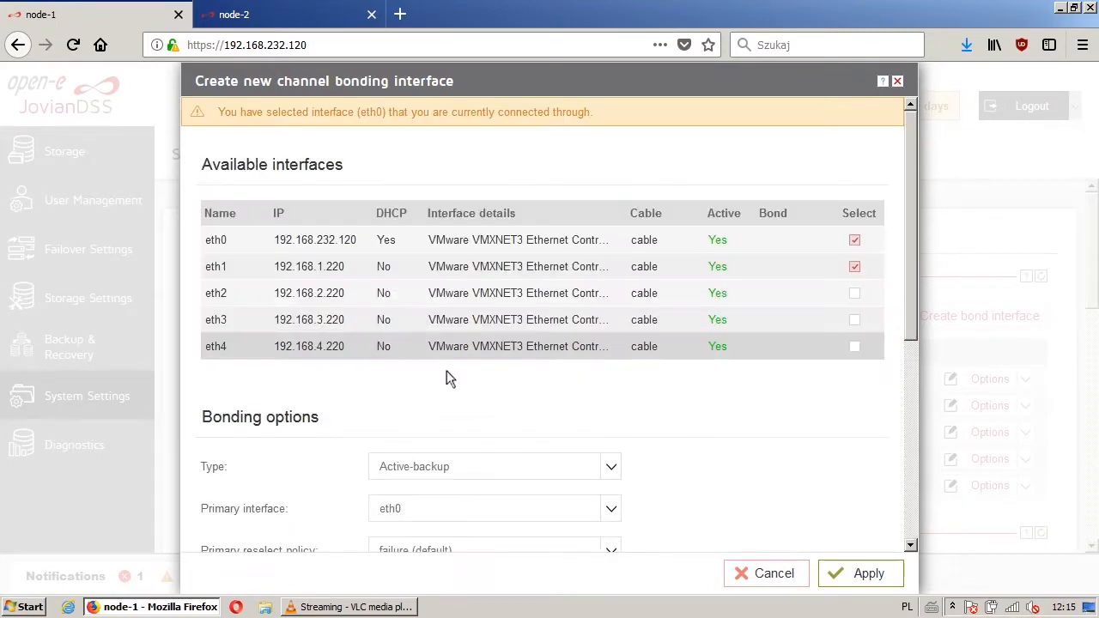
{"action": "scroll", "coordinate": [751, 388], "scroll_direction": "down", "scroll_amount": 8}
{"action": "left_click", "coordinate": [735, 365]}
{"action": "type", "text": "192.168.232.120"}
{"action": "left_click", "coordinate": [741, 406]}
{"action": "type", "text": "255.255.255.0"}
{"action": "left_click", "coordinate": [590, 492]}
{"action": "type", "text": "192.168.232.1"}
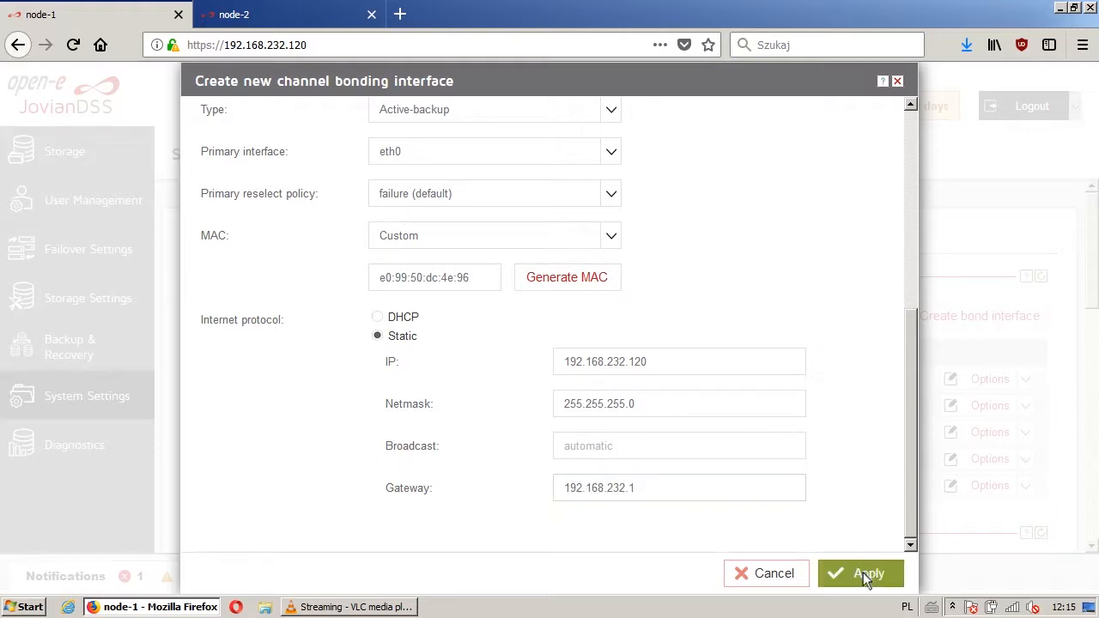
{"action": "left_click", "coordinate": [867, 577]}
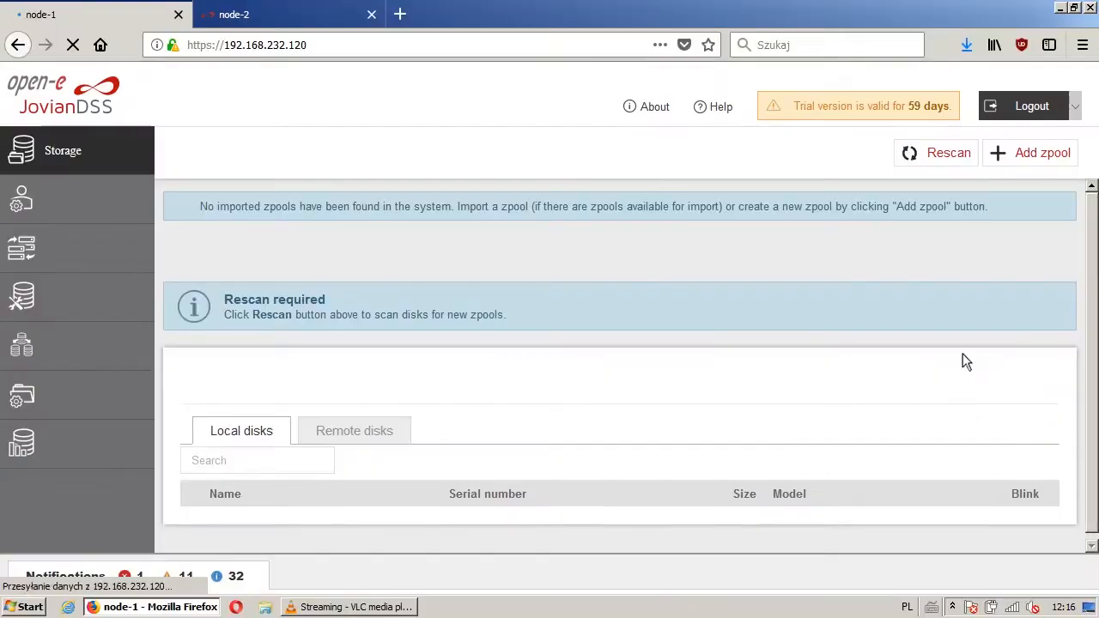
- Start another bond interface in node-1's network settings using eth2 and eth3
{"action": "left_click", "coordinate": [86, 396]}
{"action": "left_click", "coordinate": [355, 241]}
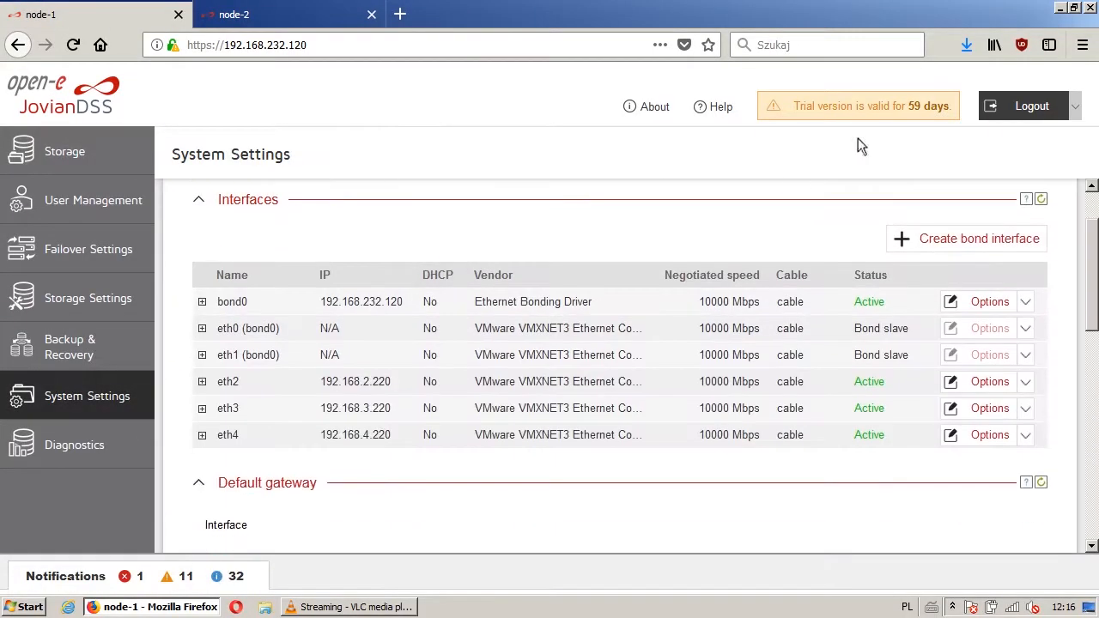
{"action": "left_click", "coordinate": [932, 240]}
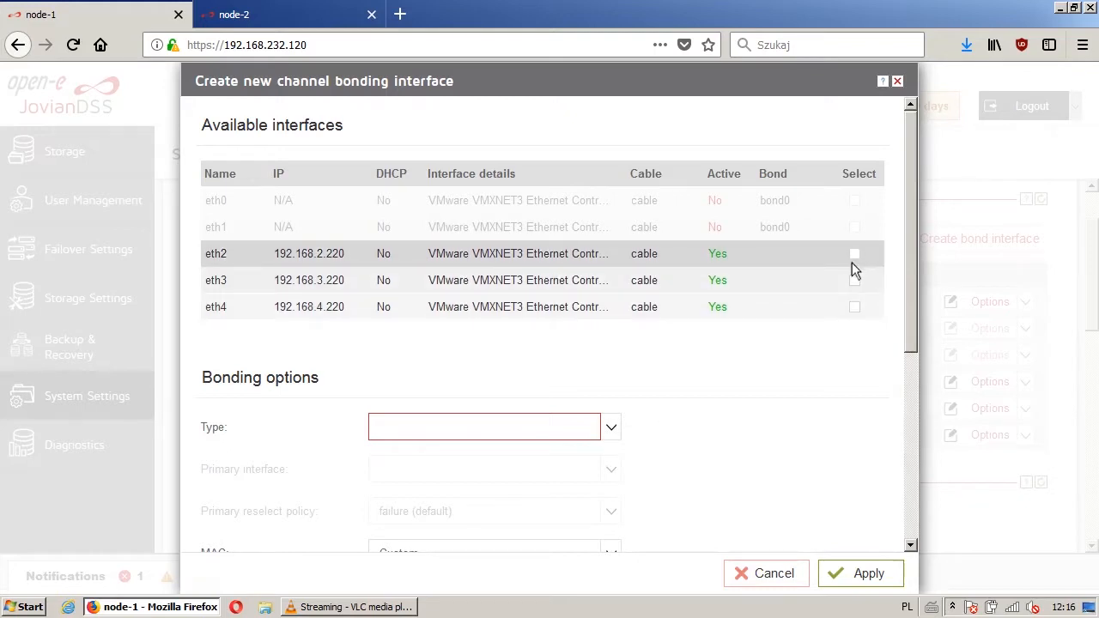
{"action": "left_click", "coordinate": [856, 253]}
{"action": "left_click", "coordinate": [855, 280]}
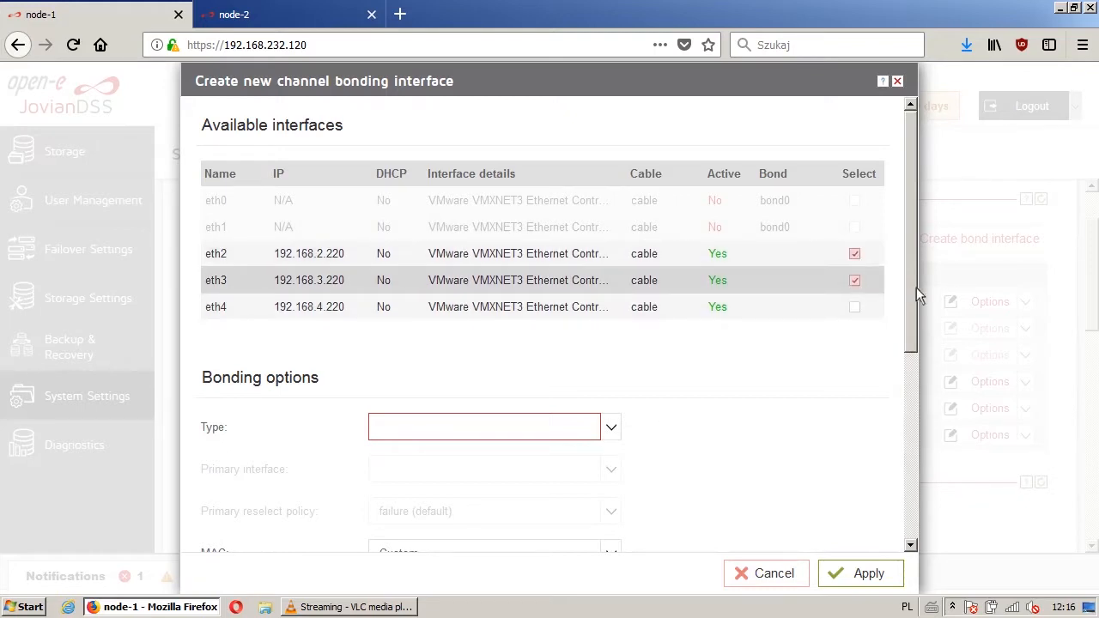
- Set the eth2/eth3 bond's type to Active-backup with eth2 as its primary interface
{"action": "left_click_drag", "start_coordinate": [912, 292], "coordinate": [900, 415]}
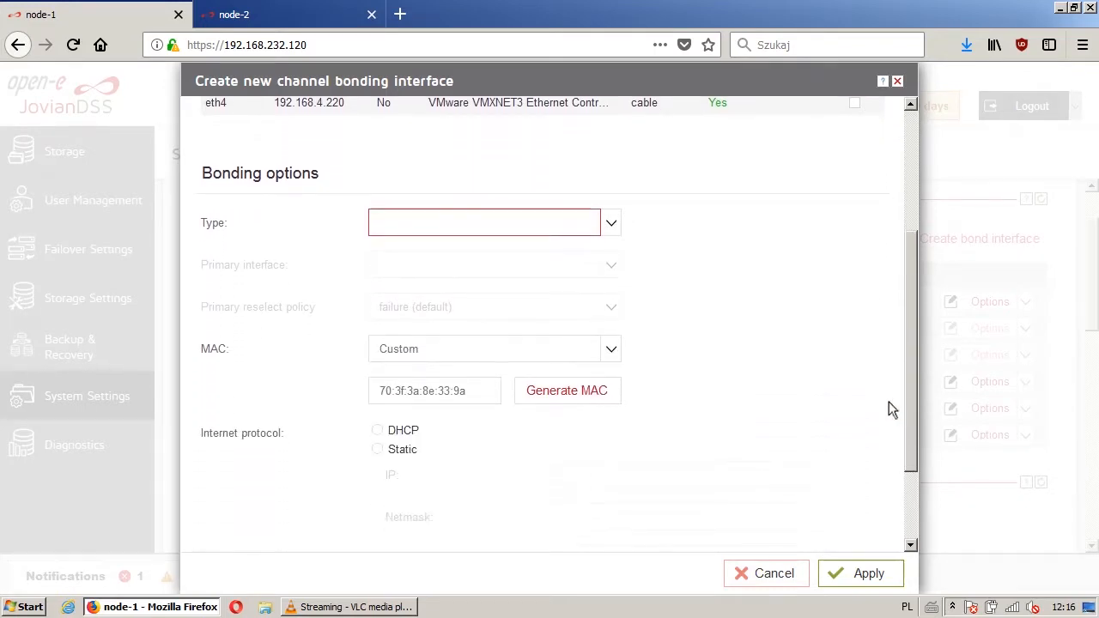
{"action": "left_click", "coordinate": [612, 224]}
{"action": "left_click", "coordinate": [438, 292]}
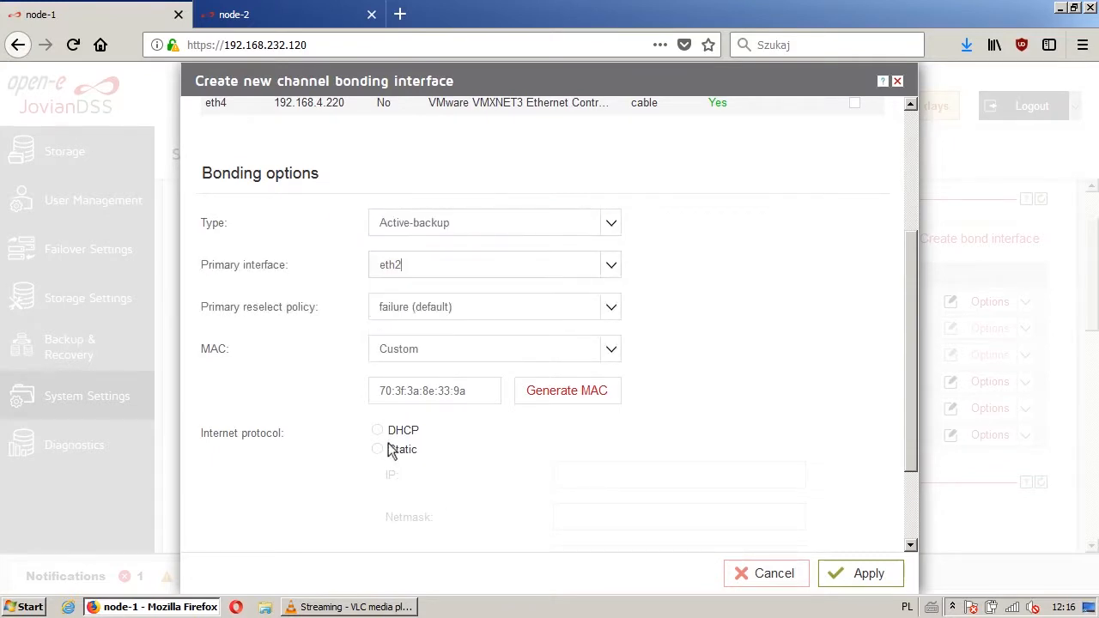
- Give the eth2/eth3 bond static IP 192.168.2.220 and netmask 255.255.255.0, and apply it
{"action": "left_click", "coordinate": [393, 450]}
{"action": "scroll", "coordinate": [672, 309], "scroll_direction": "down", "scroll_amount": 2}
{"action": "left_click", "coordinate": [648, 361]}
{"action": "type", "text": "192.168.2.220"}
{"action": "key", "text": "Tab"}
{"action": "type", "text": "255.255.255.0"}
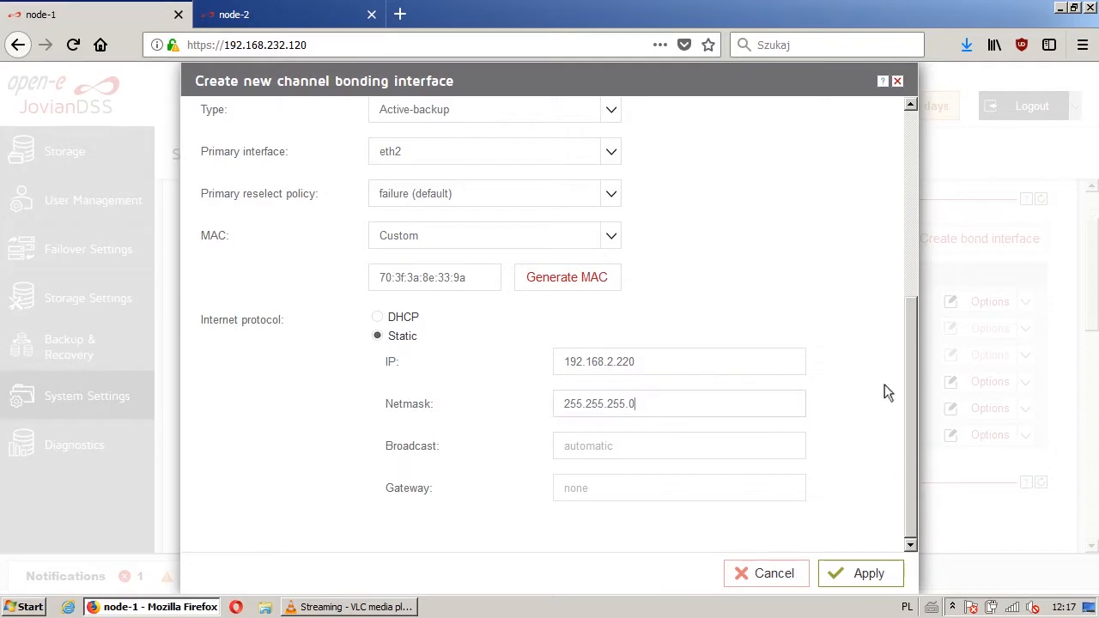
{"action": "left_click", "coordinate": [855, 586]}
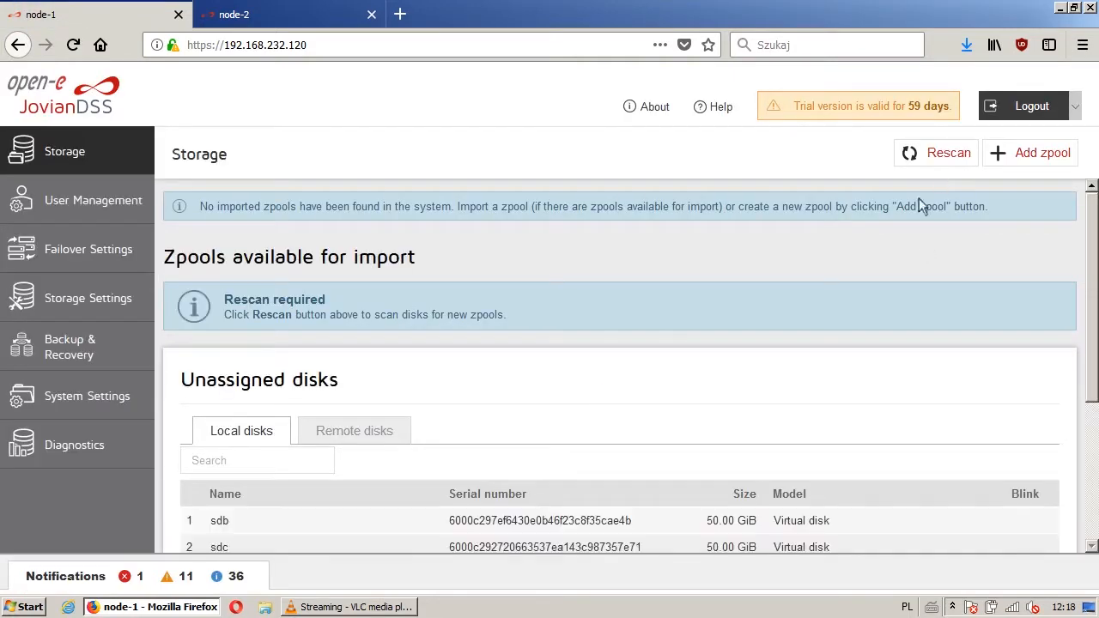
- Select bond0 as the default gateway interface in node-1's network settings and apply the change
{"action": "left_click", "coordinate": [110, 397]}
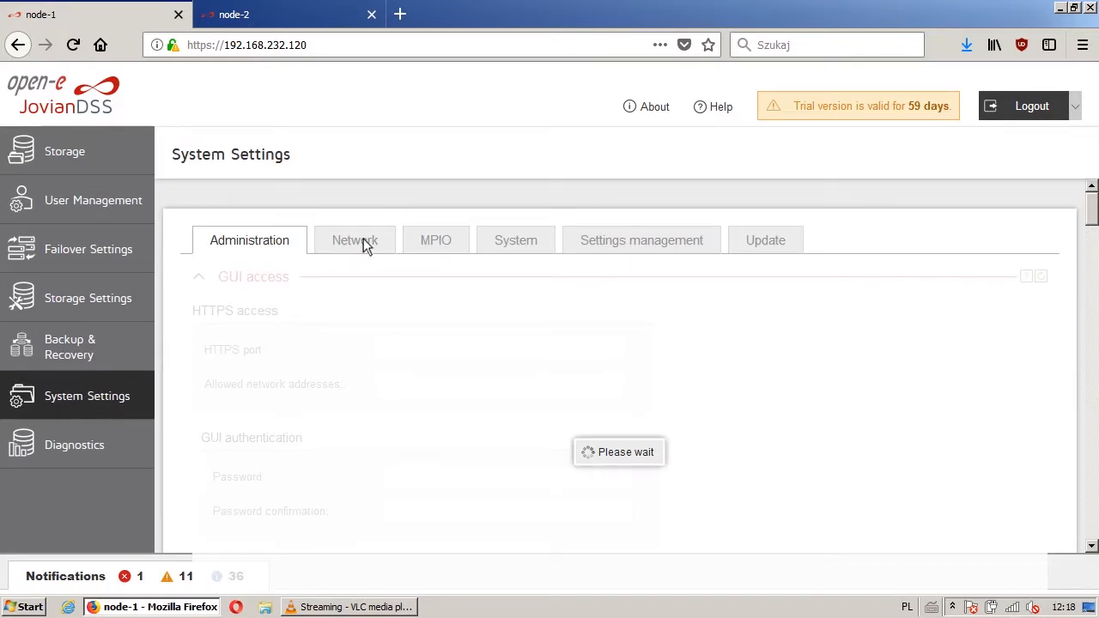
{"action": "left_click", "coordinate": [363, 243]}
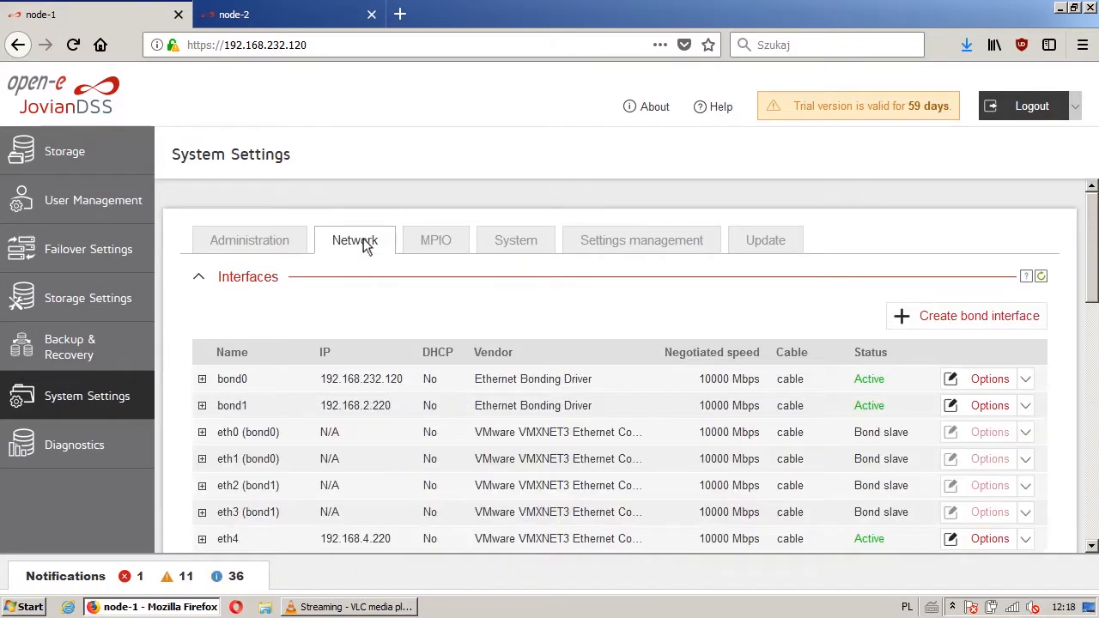
{"action": "scroll", "coordinate": [363, 239], "scroll_direction": "down", "scroll_amount": 8}
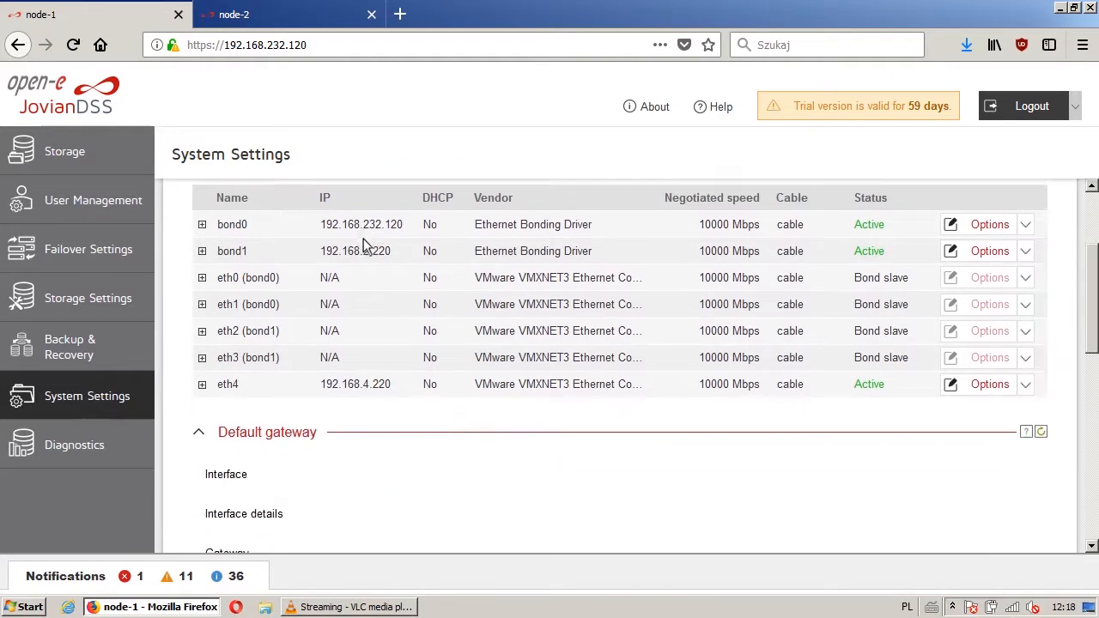
{"action": "left_click", "coordinate": [239, 305]}
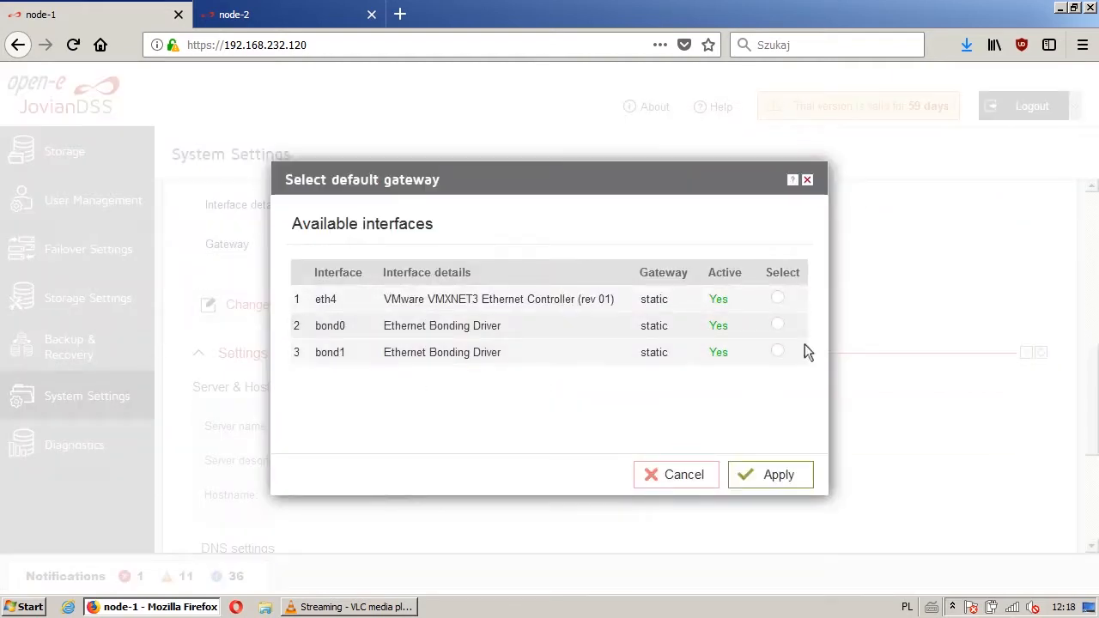
{"action": "left_click", "coordinate": [777, 325]}
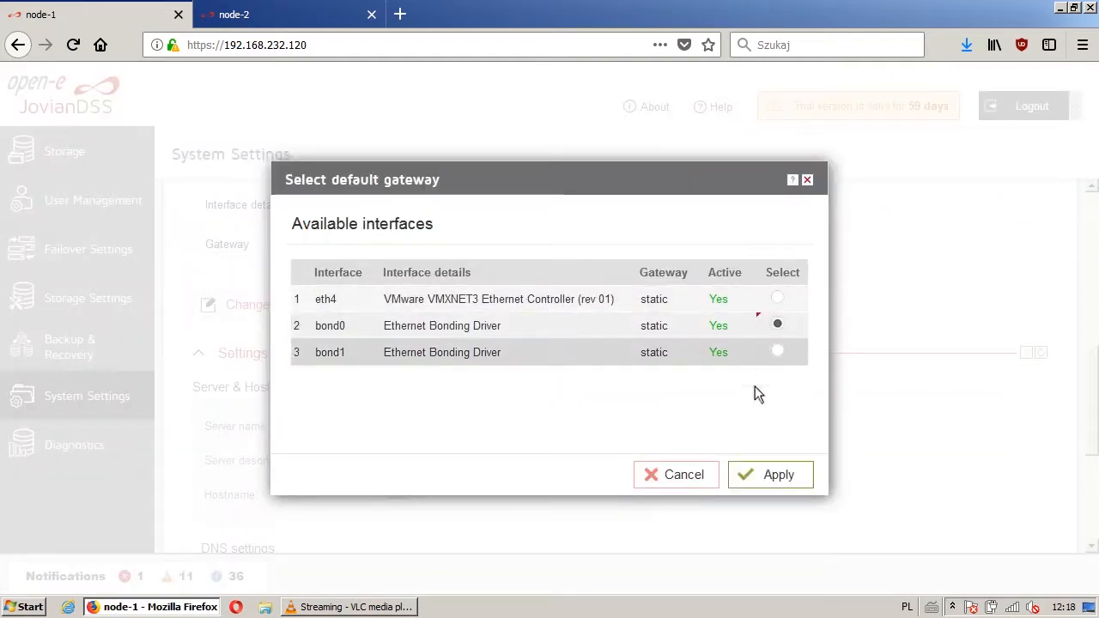
{"action": "left_click", "coordinate": [776, 479]}
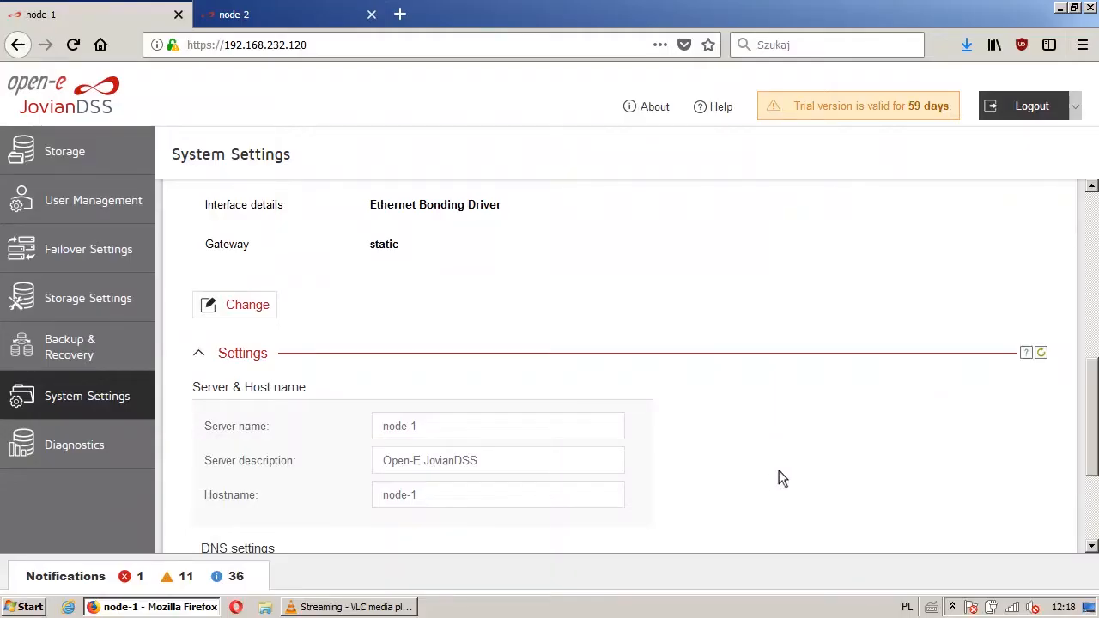
{"action": "scroll", "coordinate": [667, 361], "scroll_direction": "up", "scroll_amount": 6}
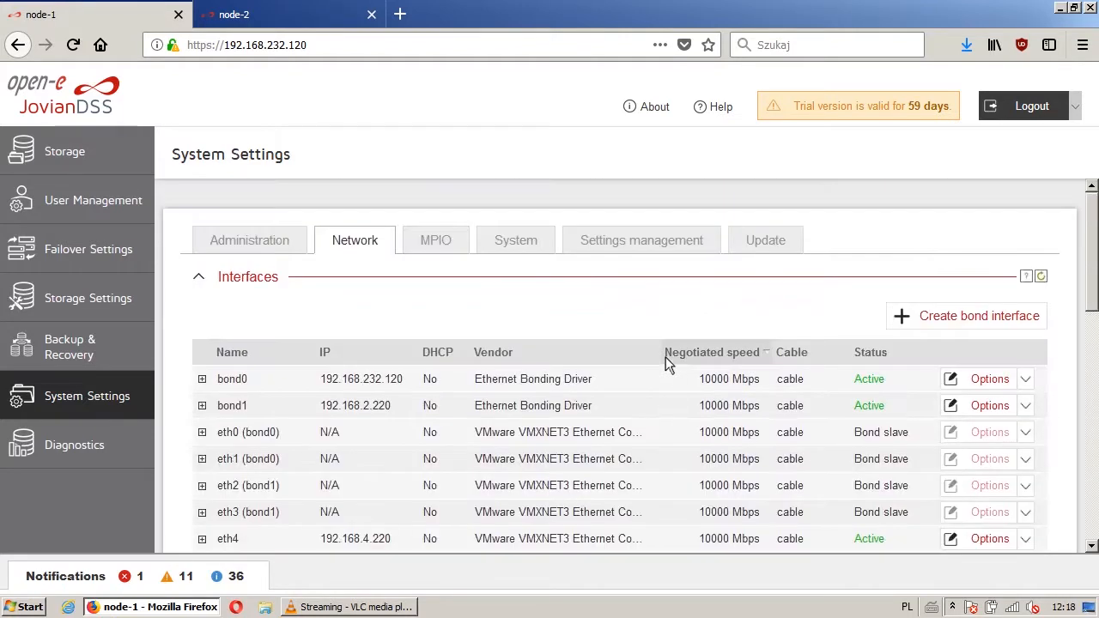
- Switch to node-2 and start a new bond interface using eth0 and eth1
{"action": "left_click", "coordinate": [312, 21]}
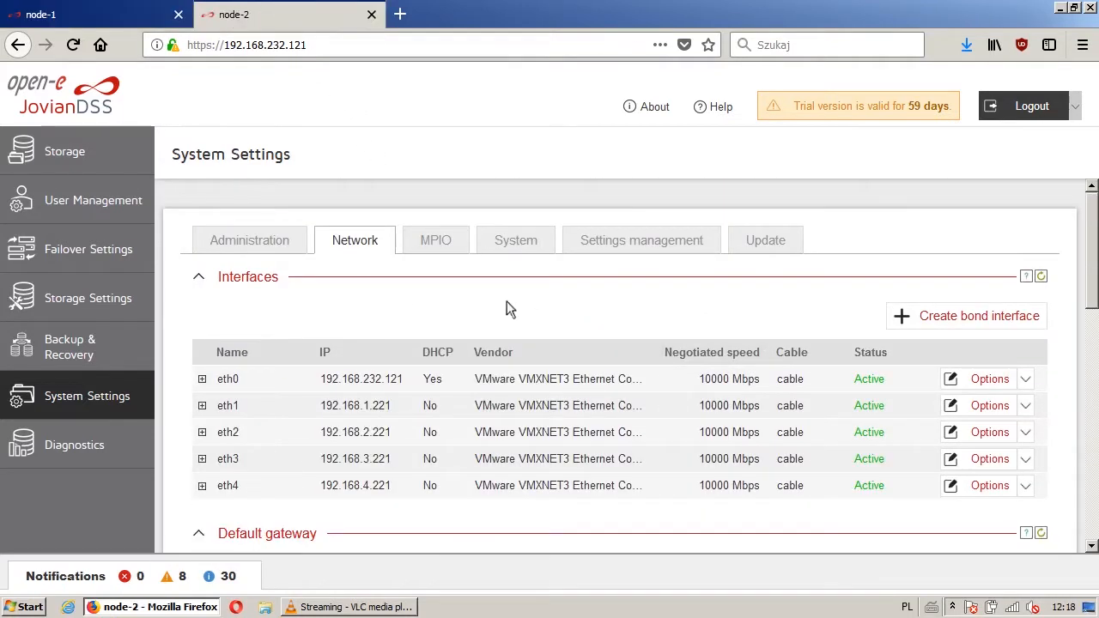
{"action": "left_click", "coordinate": [926, 318]}
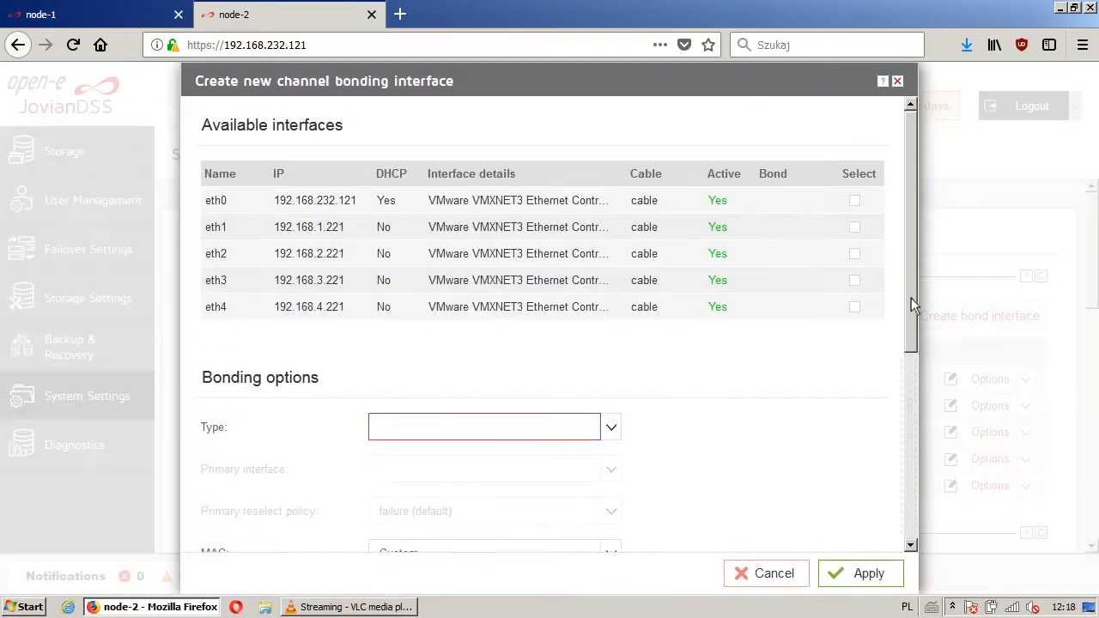
{"action": "left_click", "coordinate": [853, 238]}
{"action": "left_click", "coordinate": [856, 262]}
- Set node-2's eth0/eth1 bond to type Active-backup with eth0 as its primary interface
{"action": "scroll", "coordinate": [910, 288], "scroll_direction": "down", "scroll_amount": 5}
{"action": "left_click", "coordinate": [481, 218]}
{"action": "left_click", "coordinate": [447, 280]}
{"action": "left_click", "coordinate": [606, 266]}
{"action": "left_click", "coordinate": [481, 283]}
- Give node-2's eth0/eth1 bond static IP 192.168.232.121, netmask 255.255.255.0 and gateway 192.168.232.1, and apply it
{"action": "scroll", "coordinate": [653, 343], "scroll_direction": "down", "scroll_amount": 4}
{"action": "left_click", "coordinate": [668, 361]}
{"action": "type", "text": "192.168.232.121"}
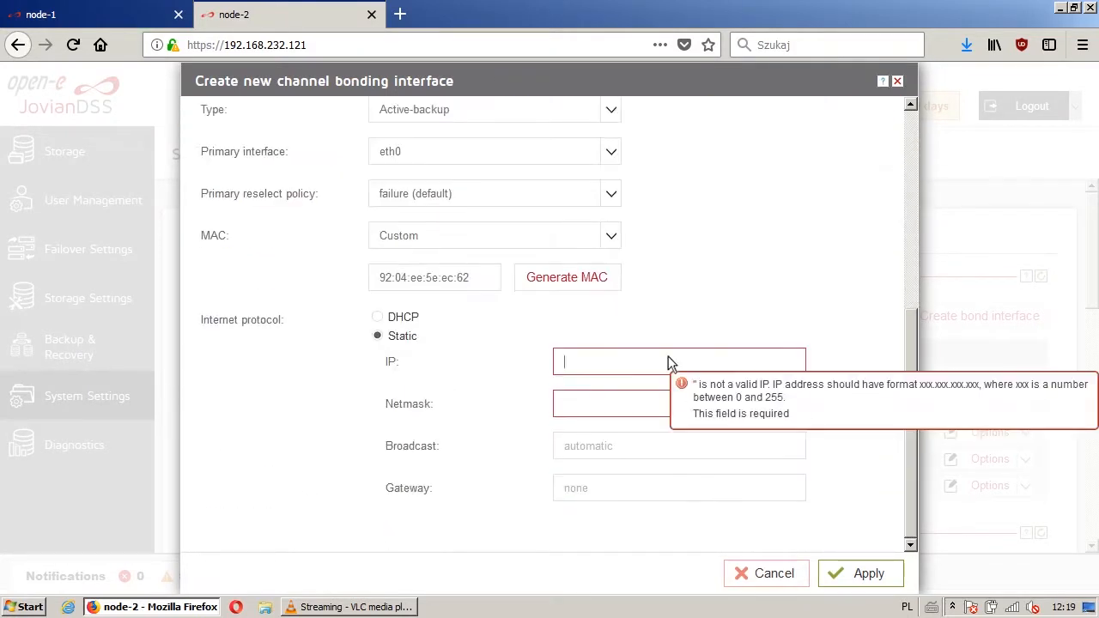
{"action": "key", "text": "Tab"}
{"action": "type", "text": "255.255.255.0"}
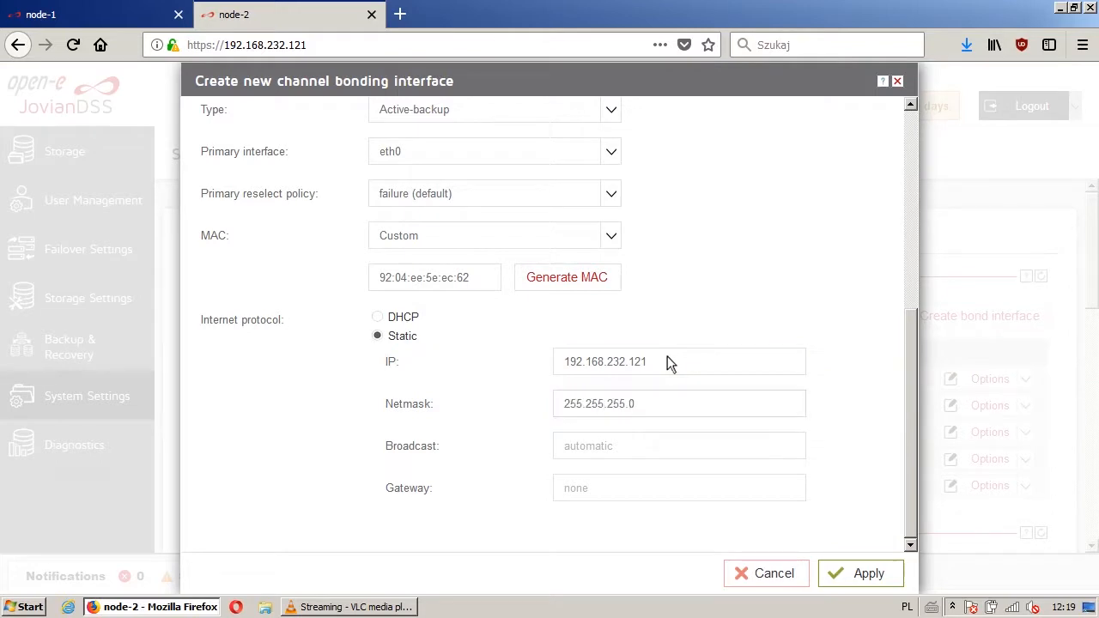
{"action": "left_click", "coordinate": [669, 489]}
{"action": "type", "text": "192.168.232.1"}
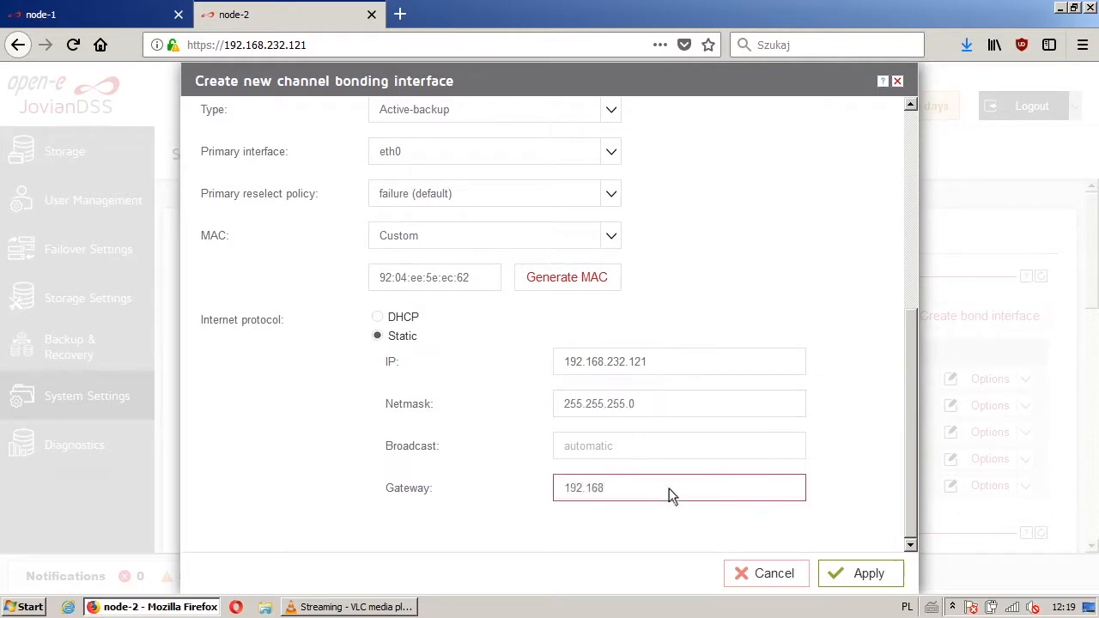
{"action": "left_click", "coordinate": [850, 577]}
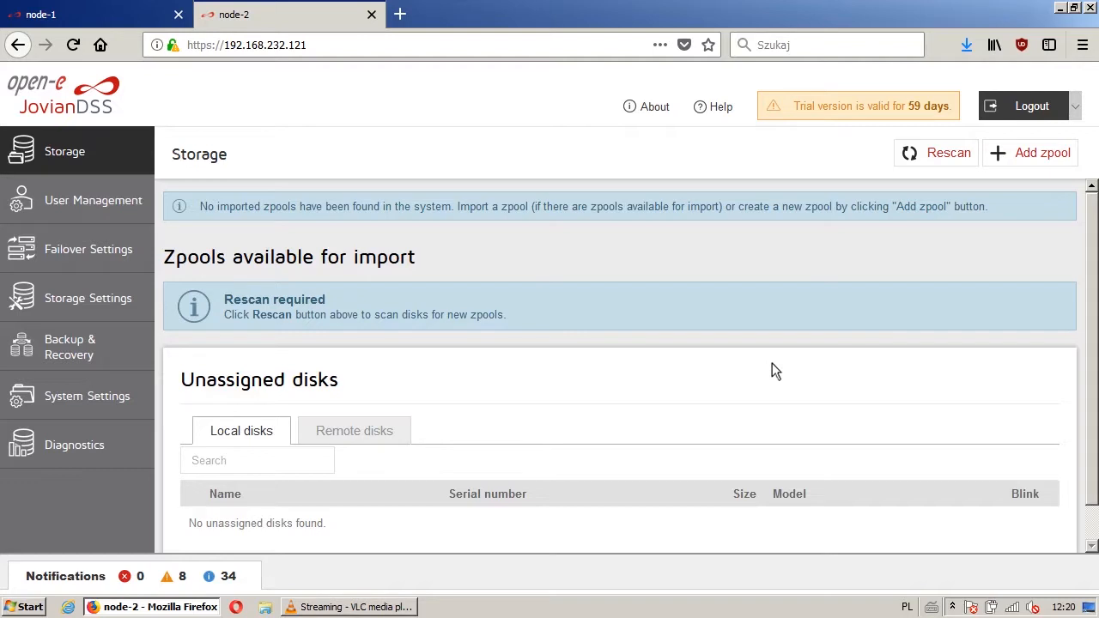
- Start a second bond interface in node-2's network settings using eth2 and eth3
{"action": "left_click", "coordinate": [87, 396]}
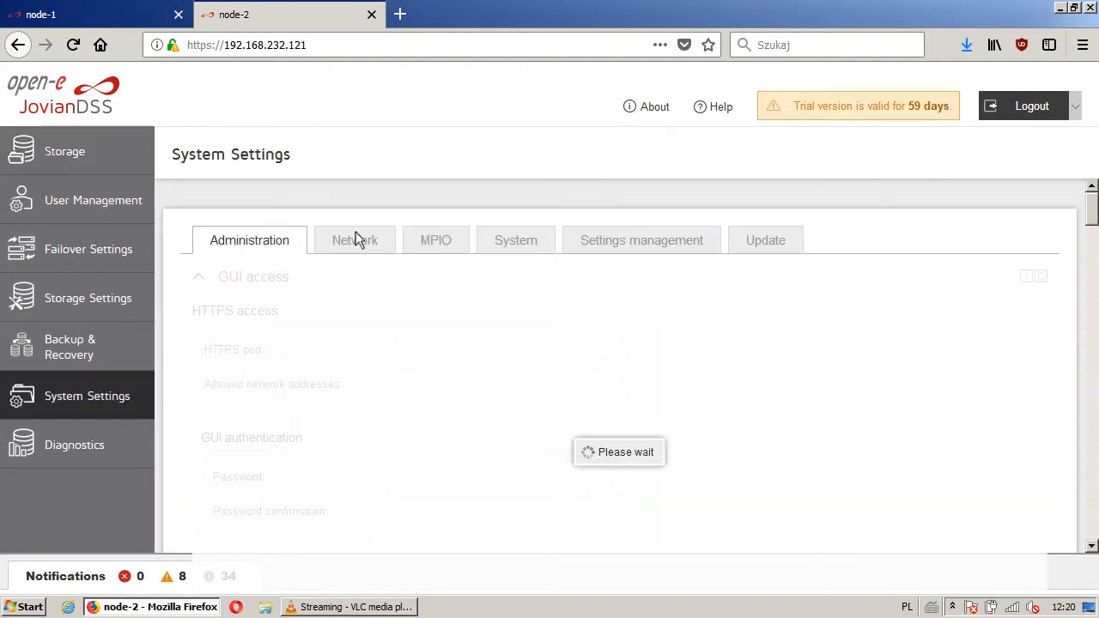
{"action": "left_click", "coordinate": [355, 241]}
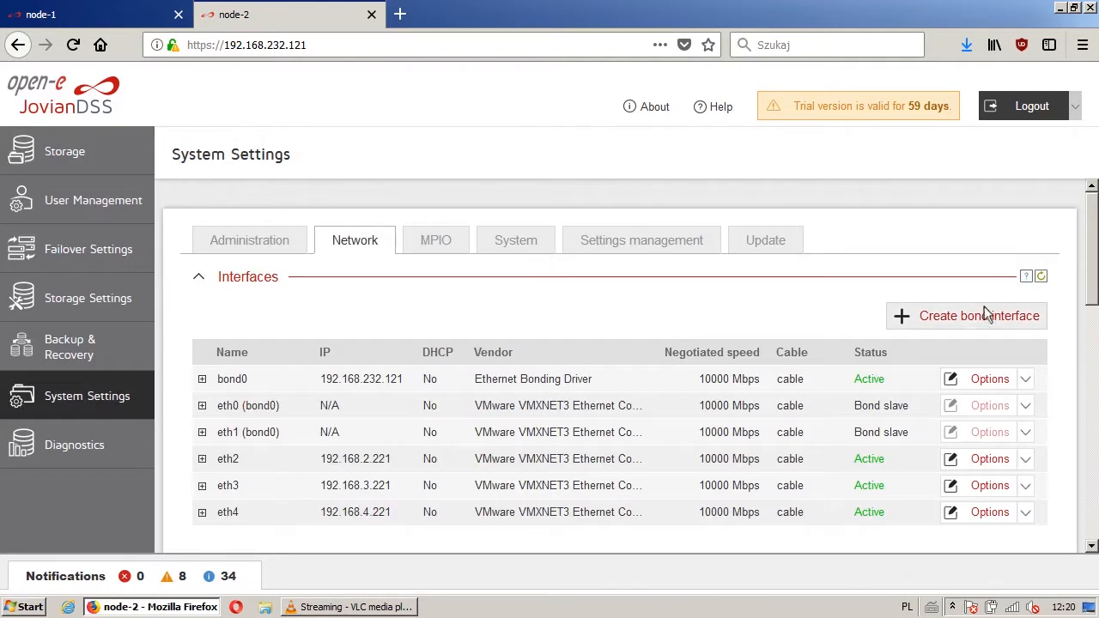
{"action": "left_click", "coordinate": [979, 314]}
{"action": "left_click", "coordinate": [855, 253]}
{"action": "left_click", "coordinate": [854, 279]}
- Set node-2's eth2/eth3 bond to type Active-backup with eth2 as its primary interface
{"action": "scroll", "coordinate": [922, 368], "scroll_direction": "down", "scroll_amount": 3}
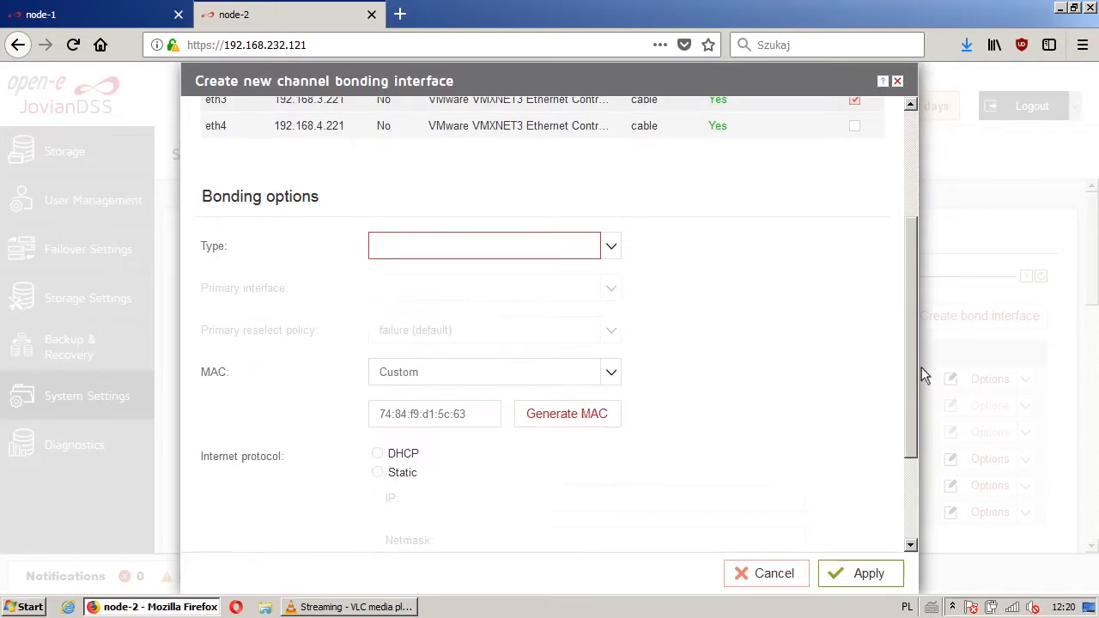
{"action": "left_click", "coordinate": [613, 246]}
{"action": "left_click", "coordinate": [579, 327]}
{"action": "left_click", "coordinate": [608, 292]}
{"action": "left_click", "coordinate": [584, 312]}
- Give node-2's eth2/eth3 bond static IP 192.168.2.221 and netmask 255.255.255.0, and apply it
{"action": "left_click", "coordinate": [378, 472]}
{"action": "scroll", "coordinate": [515, 387], "scroll_direction": "down", "scroll_amount": 3}
{"action": "left_click", "coordinate": [610, 362]}
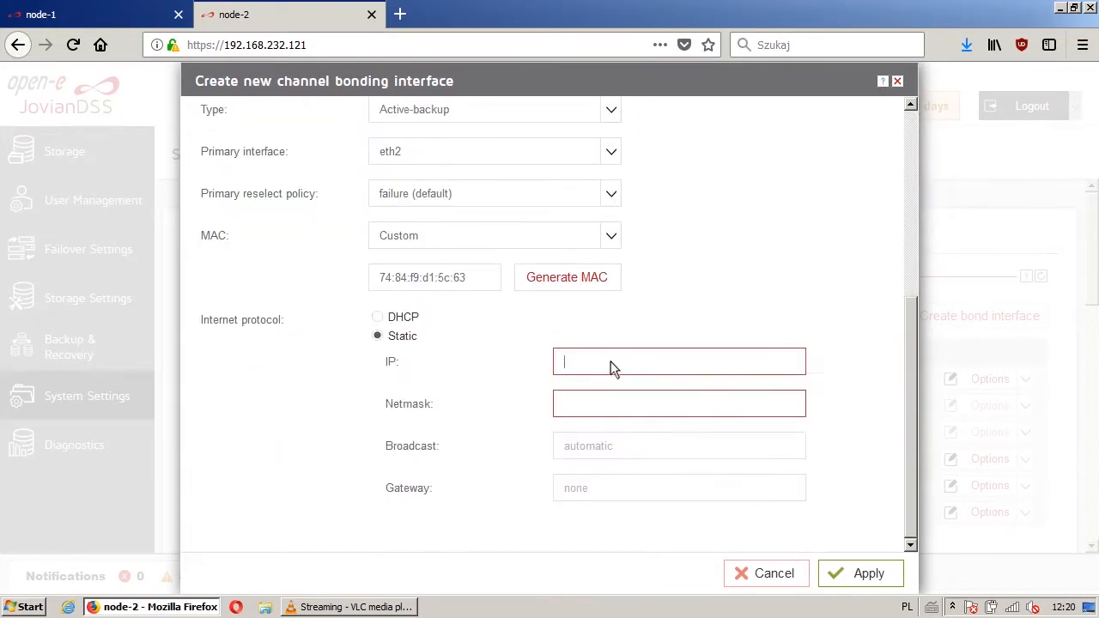
{"action": "type", "text": "192.168.2.221"}
{"action": "key", "text": "Tab"}
{"action": "type", "text": "255.255.255.0"}
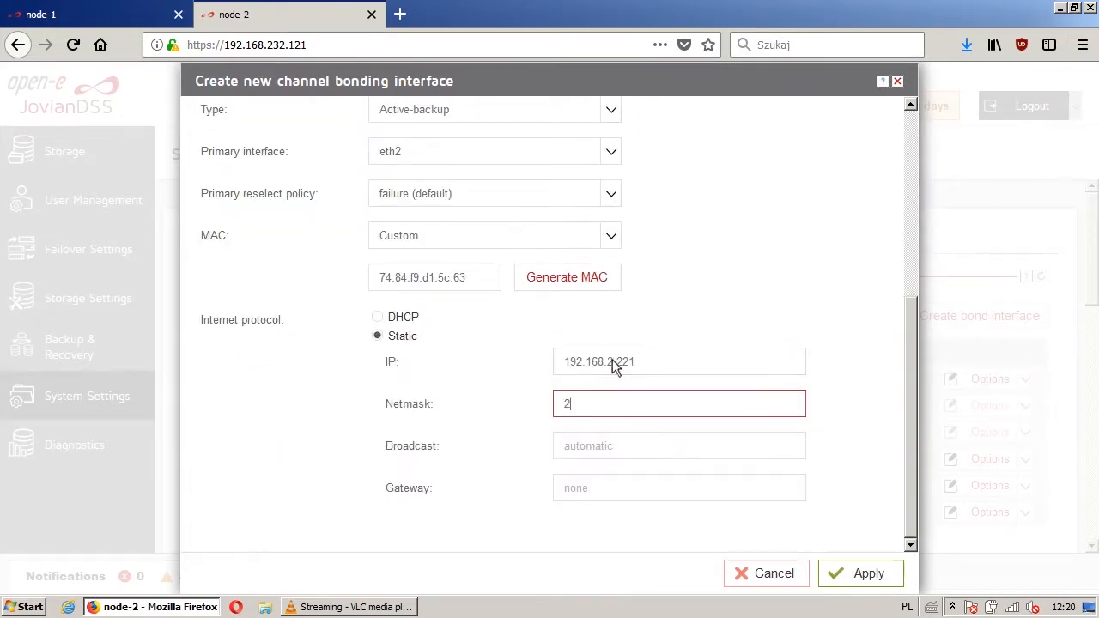
{"action": "left_click", "coordinate": [861, 574]}
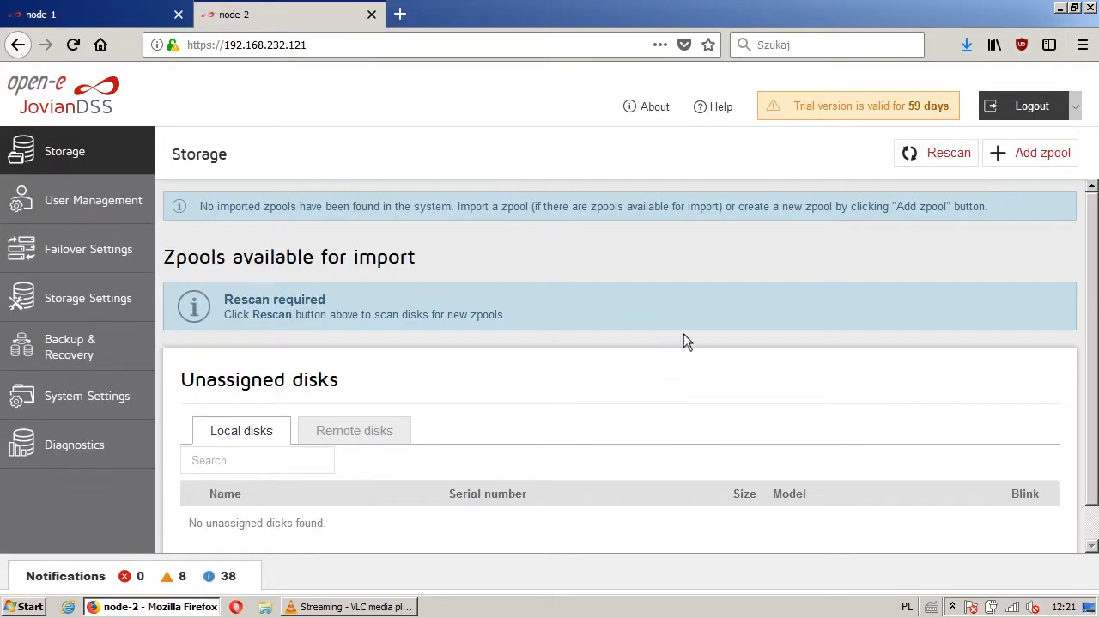
- Select bond0 as the default gateway interface in node-2's network settings and apply the change
{"action": "left_click", "coordinate": [97, 390]}
{"action": "left_click", "coordinate": [355, 240]}
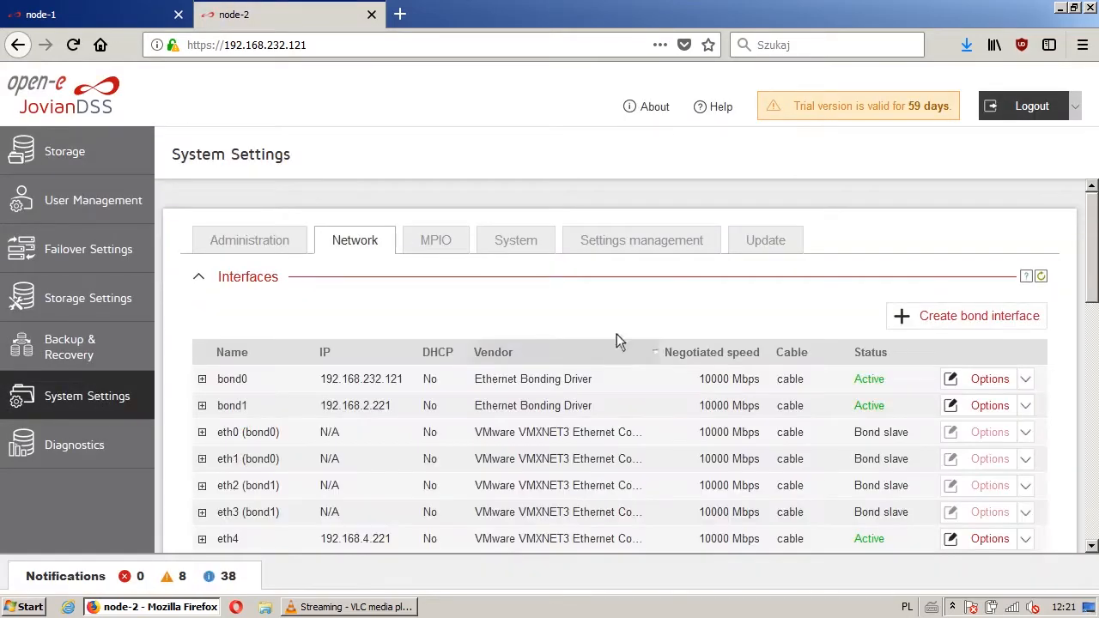
{"action": "scroll", "coordinate": [610, 354], "scroll_direction": "down", "scroll_amount": 4}
{"action": "left_click", "coordinate": [248, 459]}
{"action": "left_click", "coordinate": [777, 326]}
{"action": "left_click", "coordinate": [760, 475]}
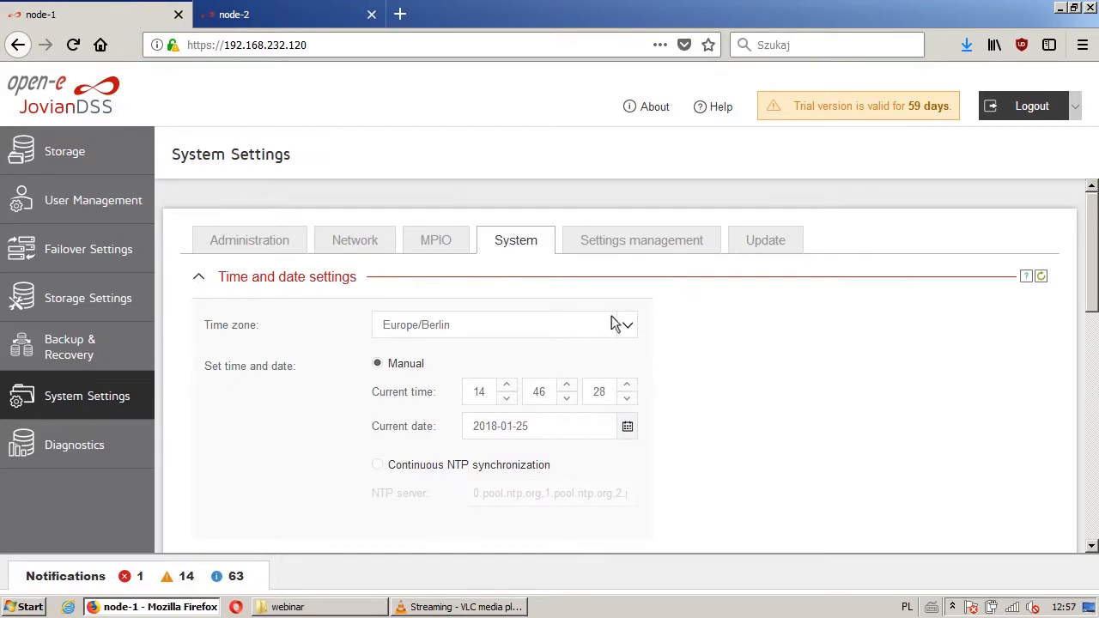
- Enable continuous NTP synchronization in node-1's time and date settings and apply it
{"action": "left_click", "coordinate": [378, 465]}
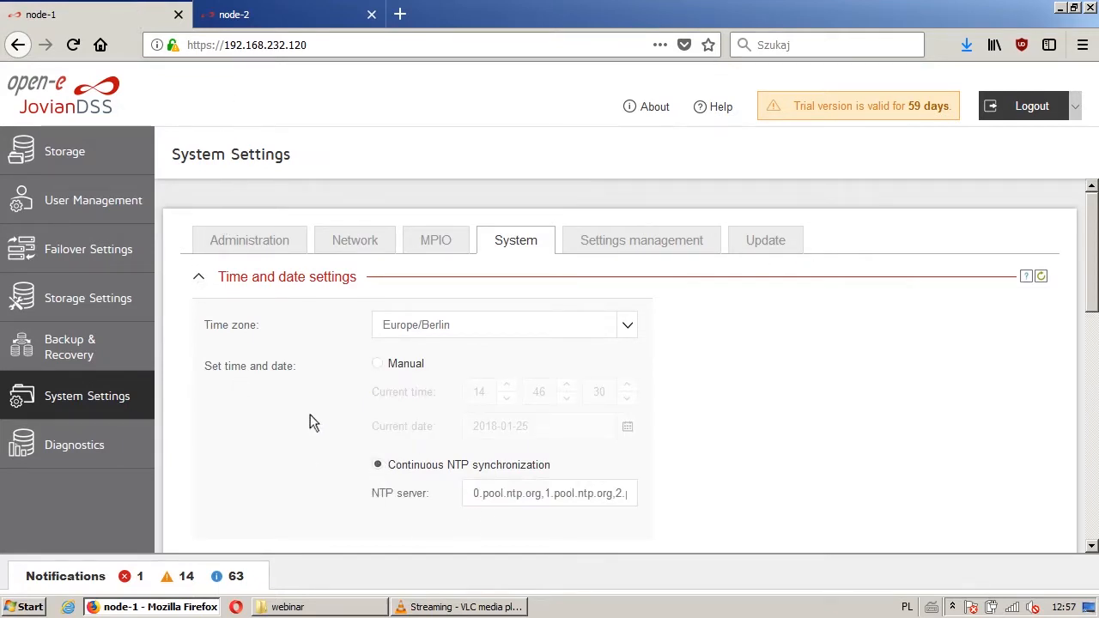
{"action": "scroll", "coordinate": [310, 416], "scroll_direction": "down", "scroll_amount": 3}
{"action": "left_click", "coordinate": [269, 432]}
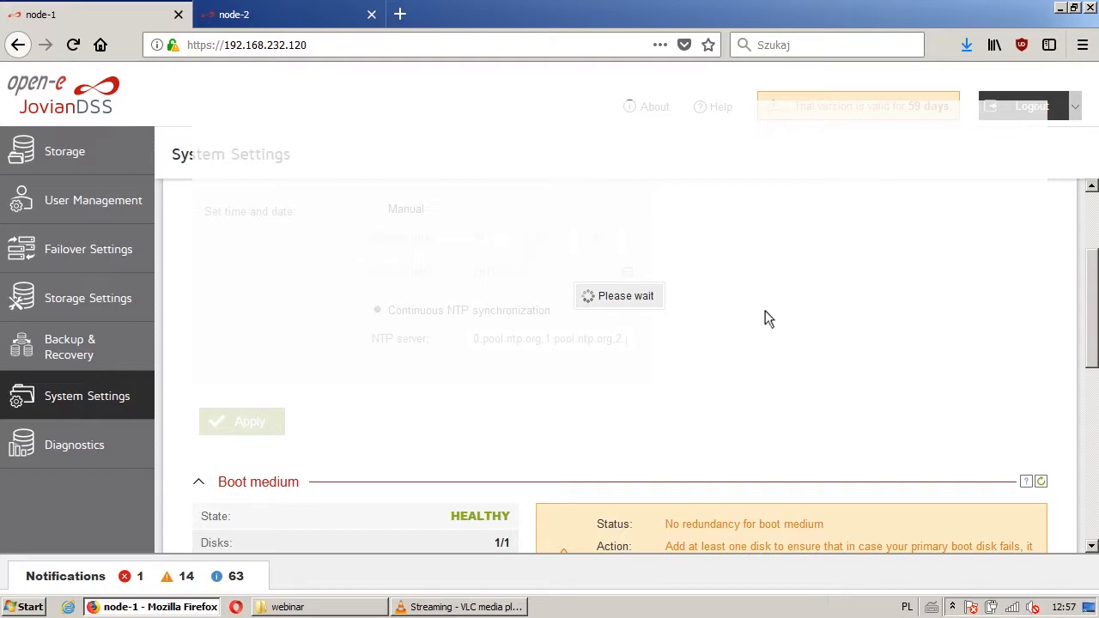
{"action": "scroll", "coordinate": [765, 319], "scroll_direction": "up", "scroll_amount": 2}
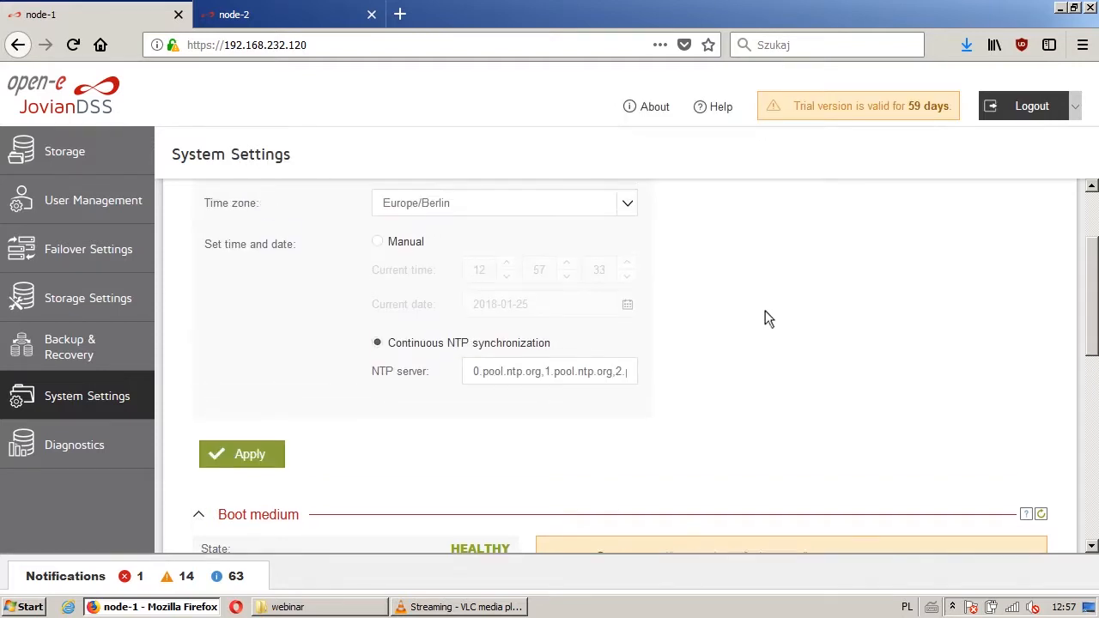
- Switch node-2's time and date settings to continuous NTP synchronization and apply the change
{"action": "left_click", "coordinate": [316, 15]}
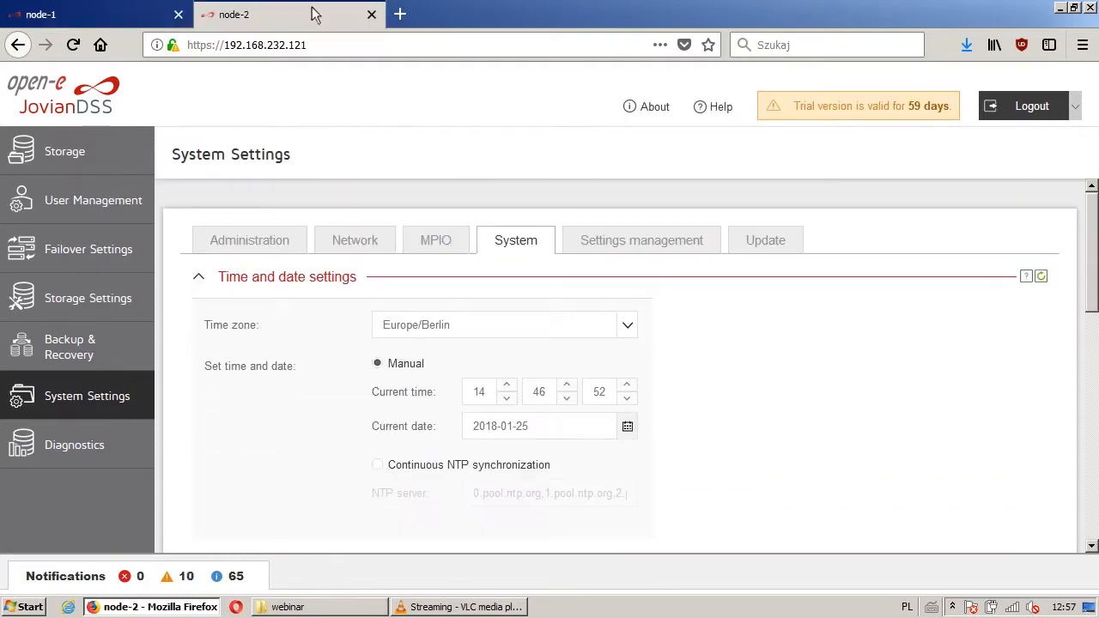
{"action": "scroll", "coordinate": [327, 371], "scroll_direction": "down", "scroll_amount": 2}
{"action": "left_click", "coordinate": [382, 387]}
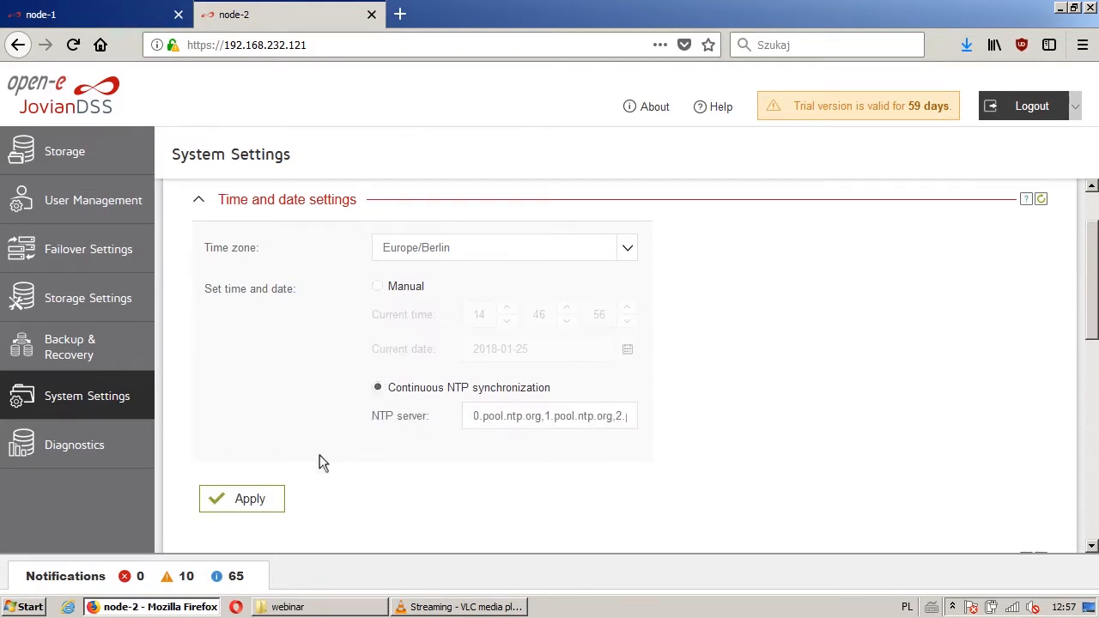
{"action": "left_click", "coordinate": [274, 498]}
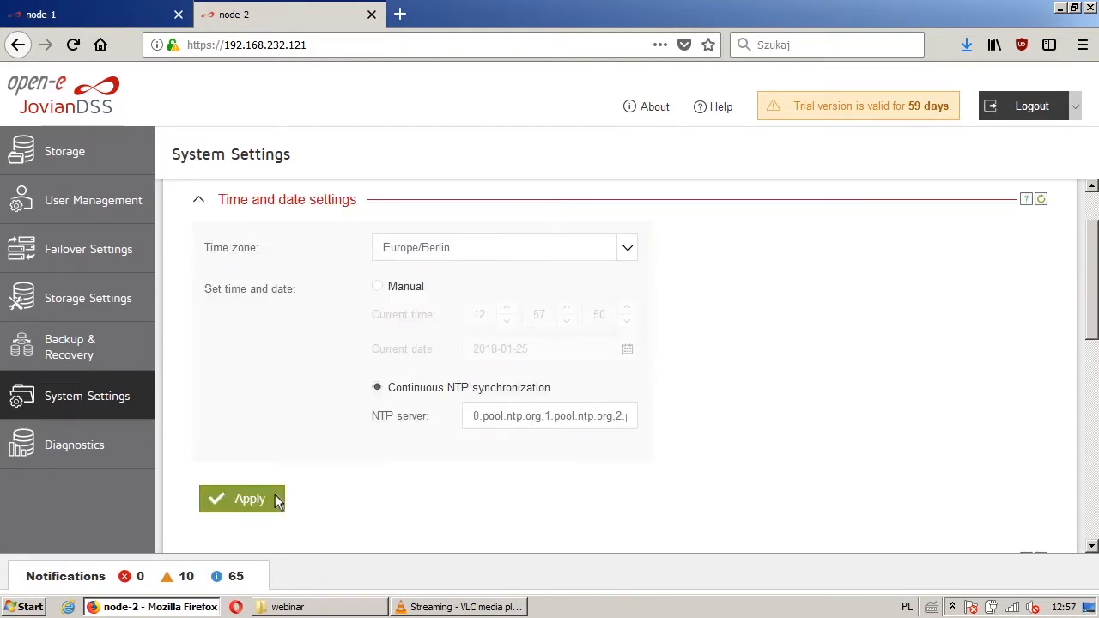
{"action": "scroll", "coordinate": [270, 447], "scroll_direction": "up", "scroll_amount": 2}
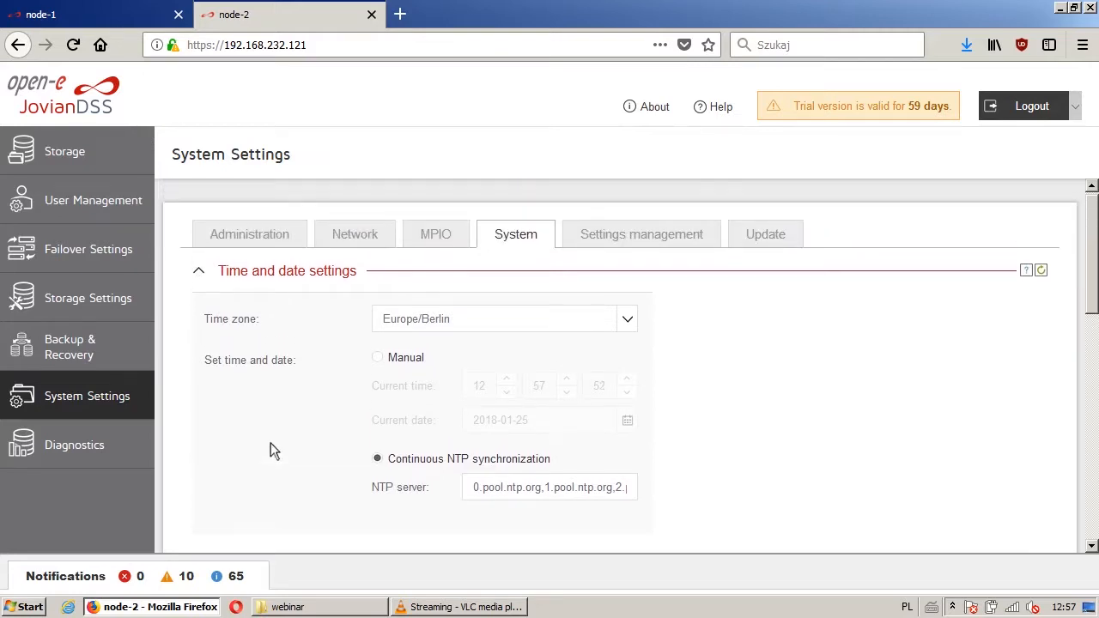
- Bind the nodes from node-1's failover settings using remote node IP 192.168.232.121 and the remote node's password
{"action": "left_click", "coordinate": [182, 6]}
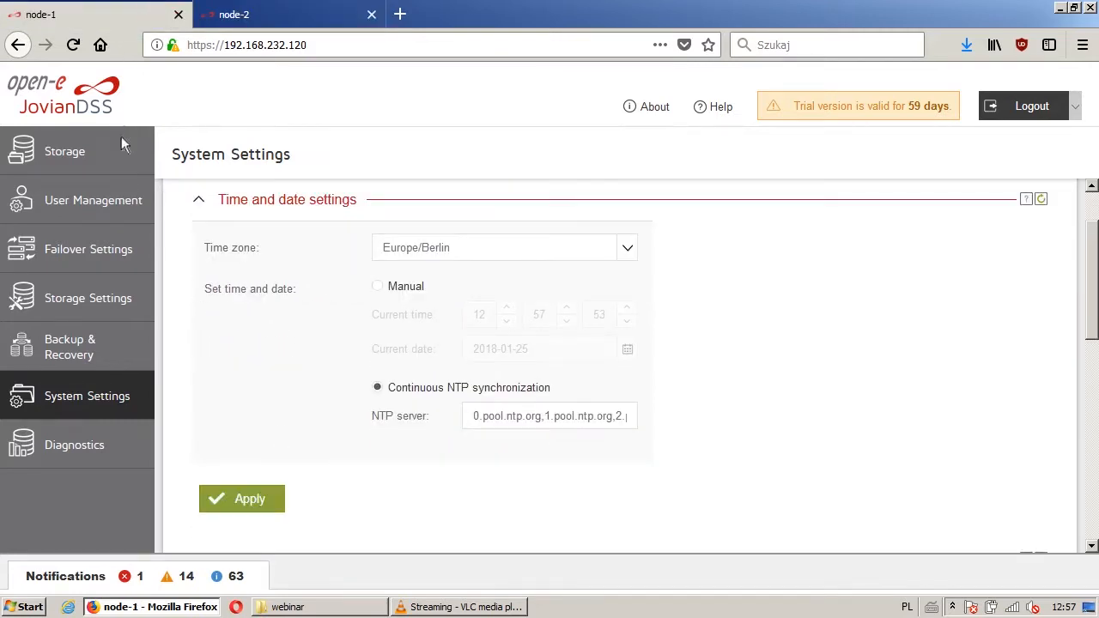
{"action": "left_click", "coordinate": [108, 248]}
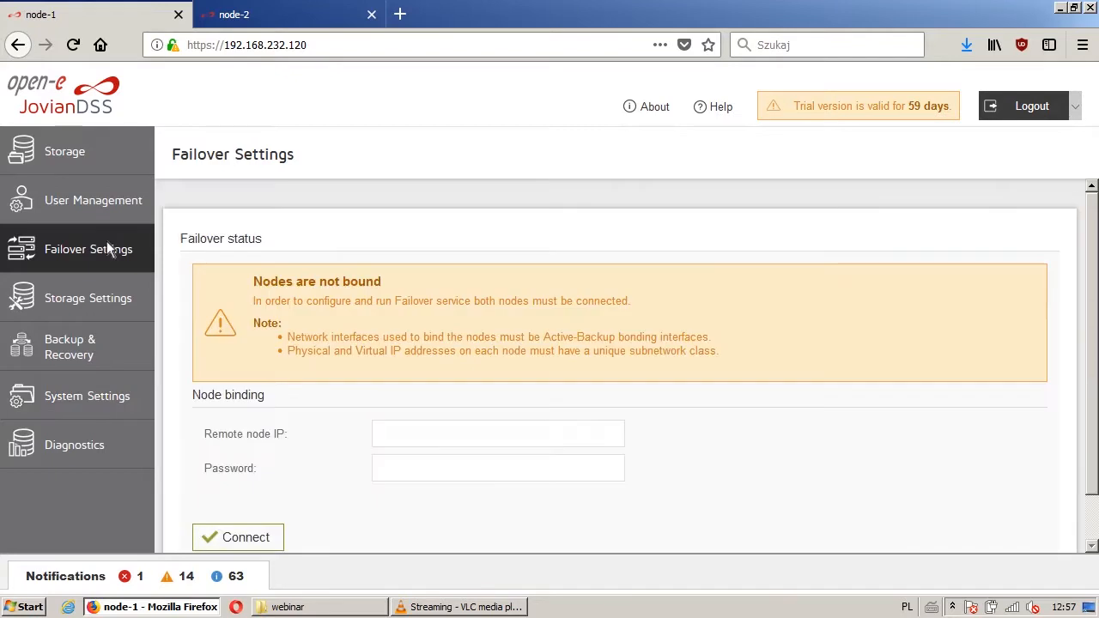
{"action": "scroll", "coordinate": [274, 257], "scroll_direction": "down", "scroll_amount": 1}
{"action": "left_click", "coordinate": [397, 385]}
{"action": "type", "text": "192.168"}
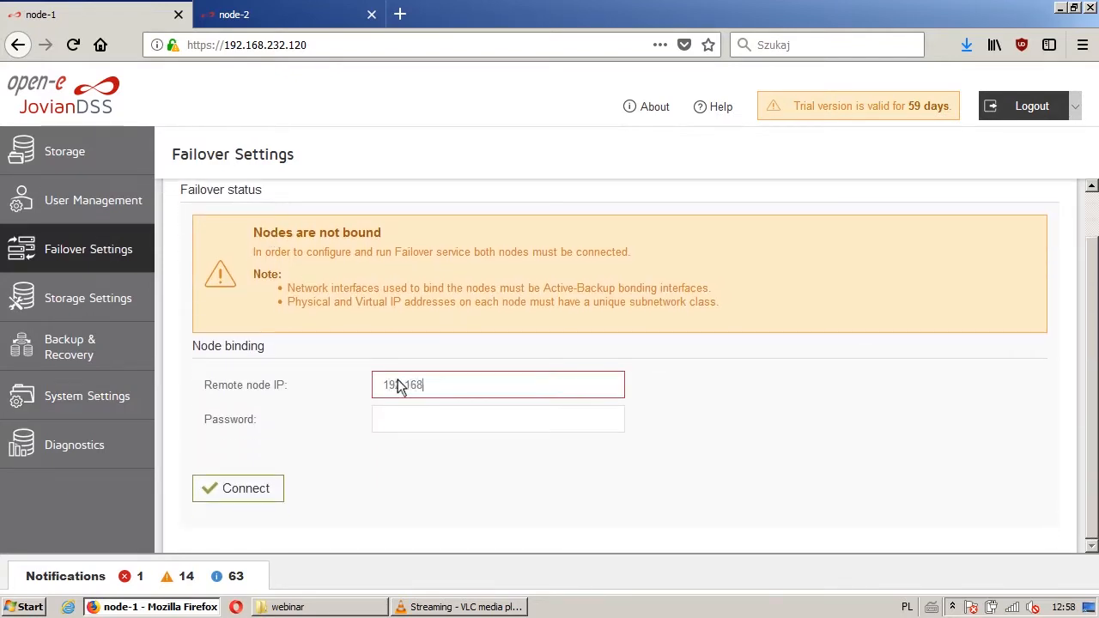
{"action": "type", "text": ".232.121"}
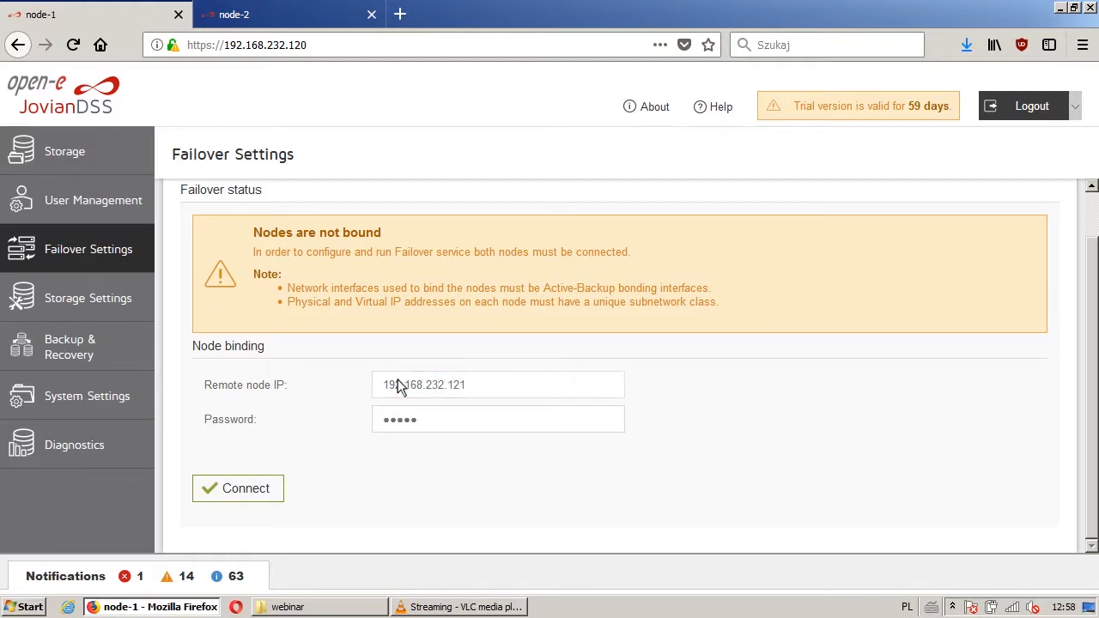
{"action": "left_click", "coordinate": [266, 493]}
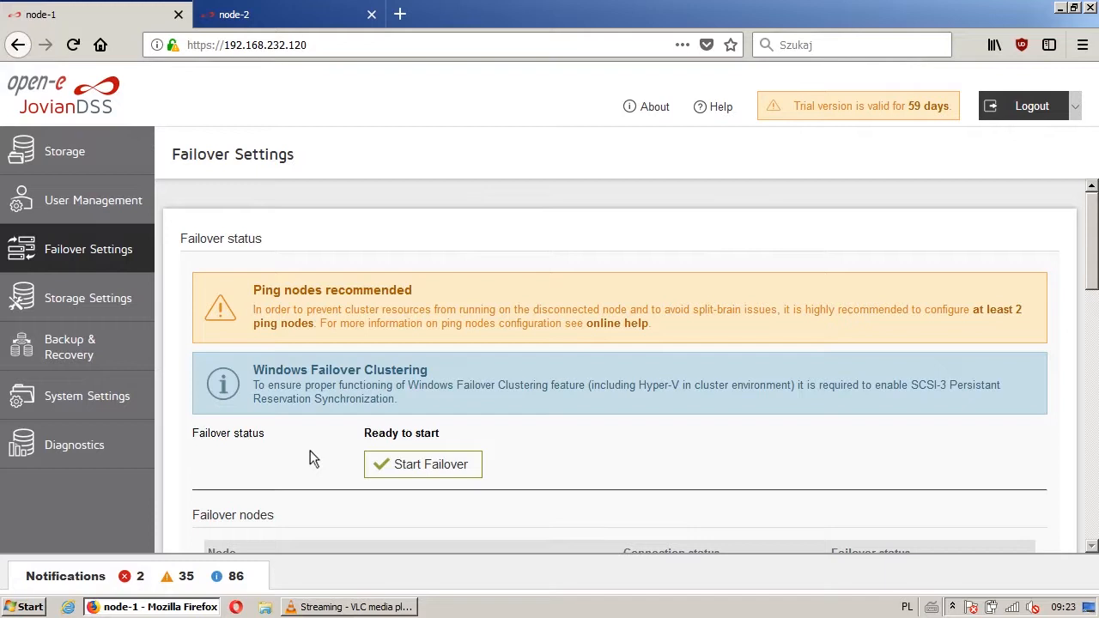
- Add a ping node with IP 192.168.232.1 to node-1's failover settings
{"action": "scroll", "coordinate": [310, 457], "scroll_direction": "down", "scroll_amount": 5}
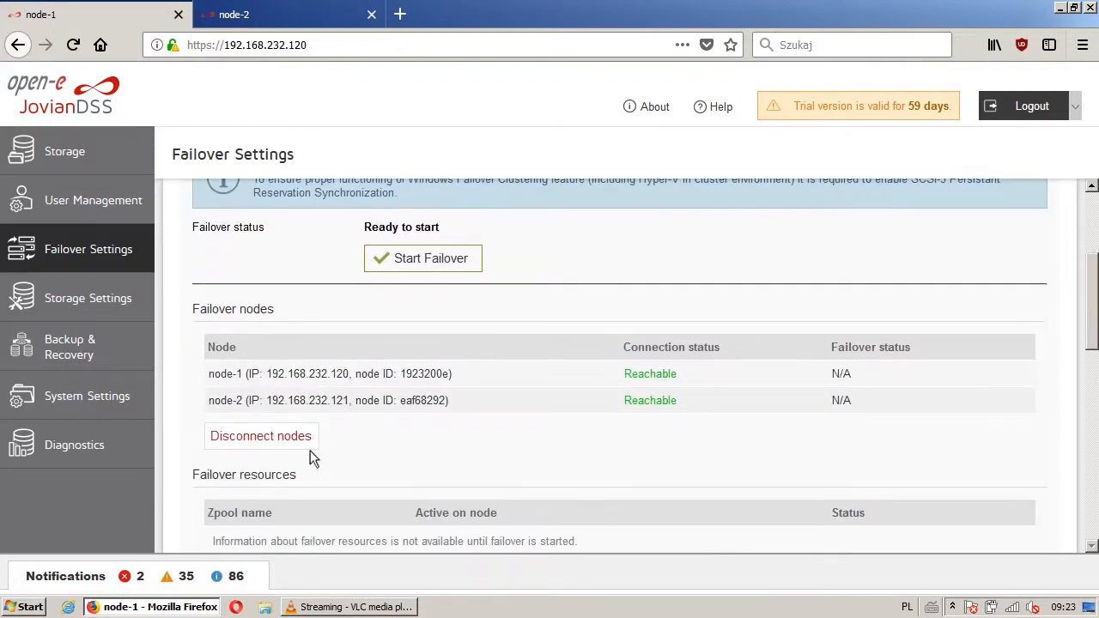
{"action": "scroll", "coordinate": [312, 459], "scroll_direction": "down", "scroll_amount": 1}
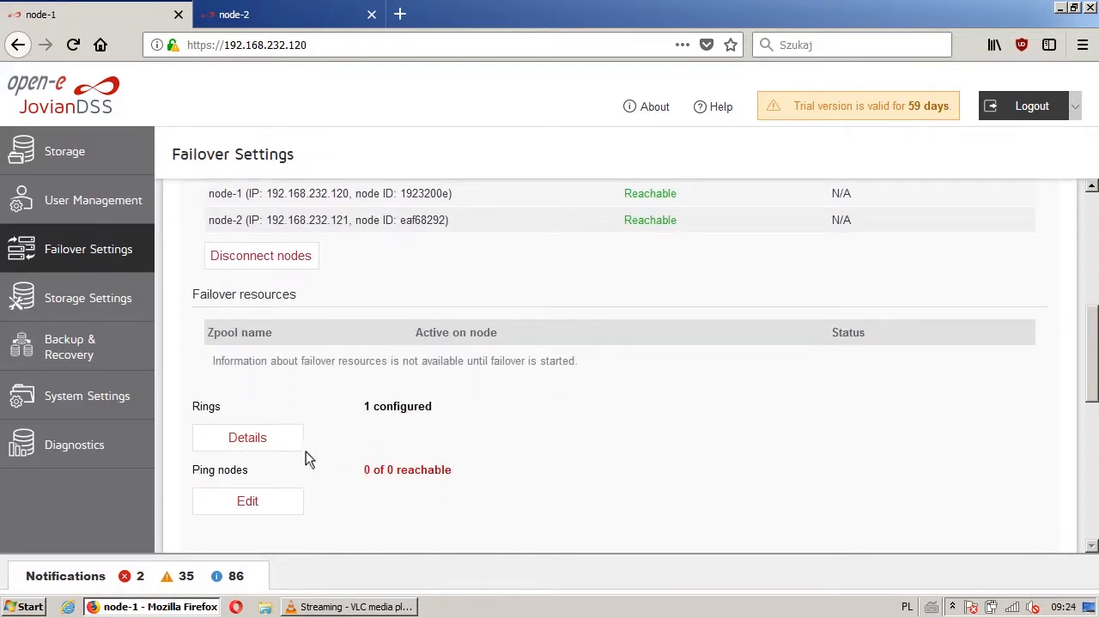
{"action": "left_click", "coordinate": [266, 504]}
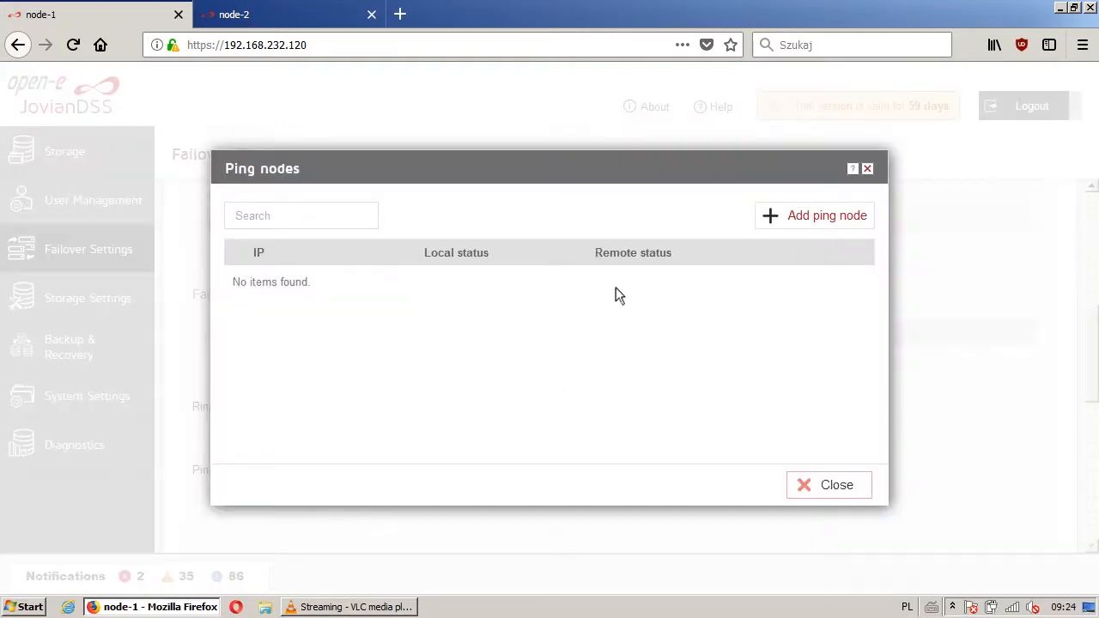
{"action": "left_click", "coordinate": [770, 215]}
{"action": "left_click", "coordinate": [585, 295]}
{"action": "type", "text": "192.168.232.1"}
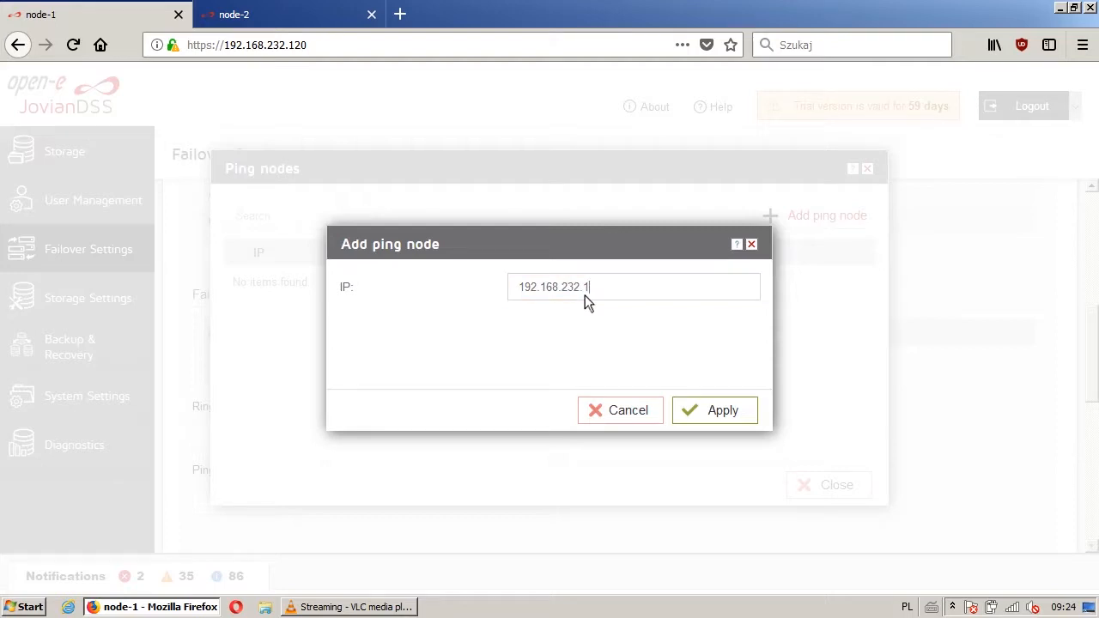
{"action": "left_click", "coordinate": [700, 406]}
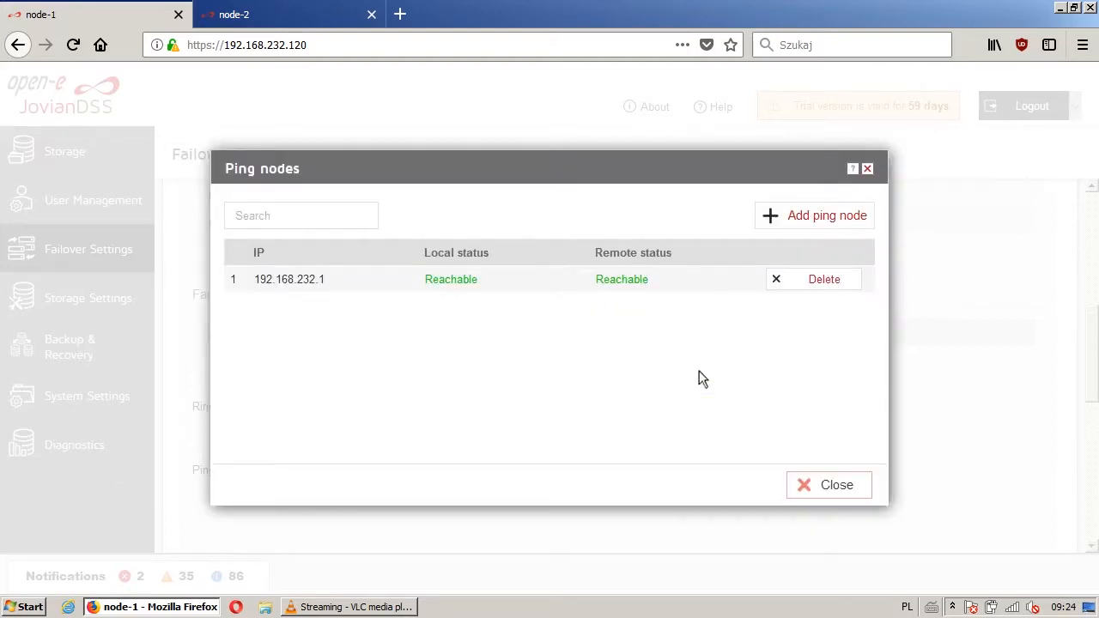
- Add a second ping node with IP 192.168.232.49 and close the ping node list
{"action": "left_click", "coordinate": [777, 216]}
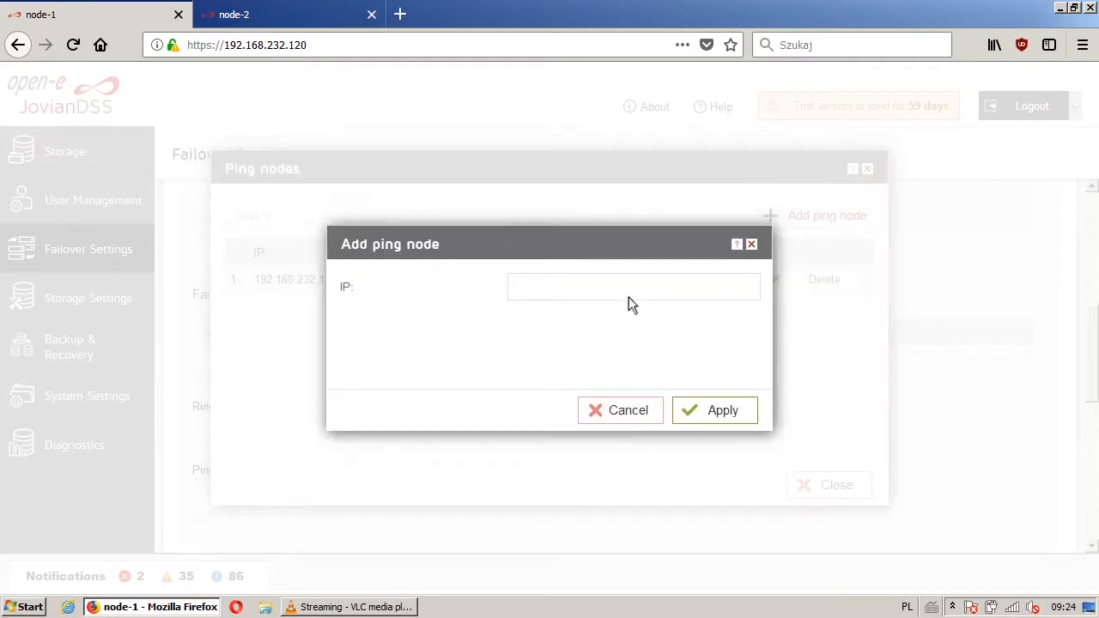
{"action": "left_click", "coordinate": [645, 287]}
{"action": "type", "text": "192.168.232"}
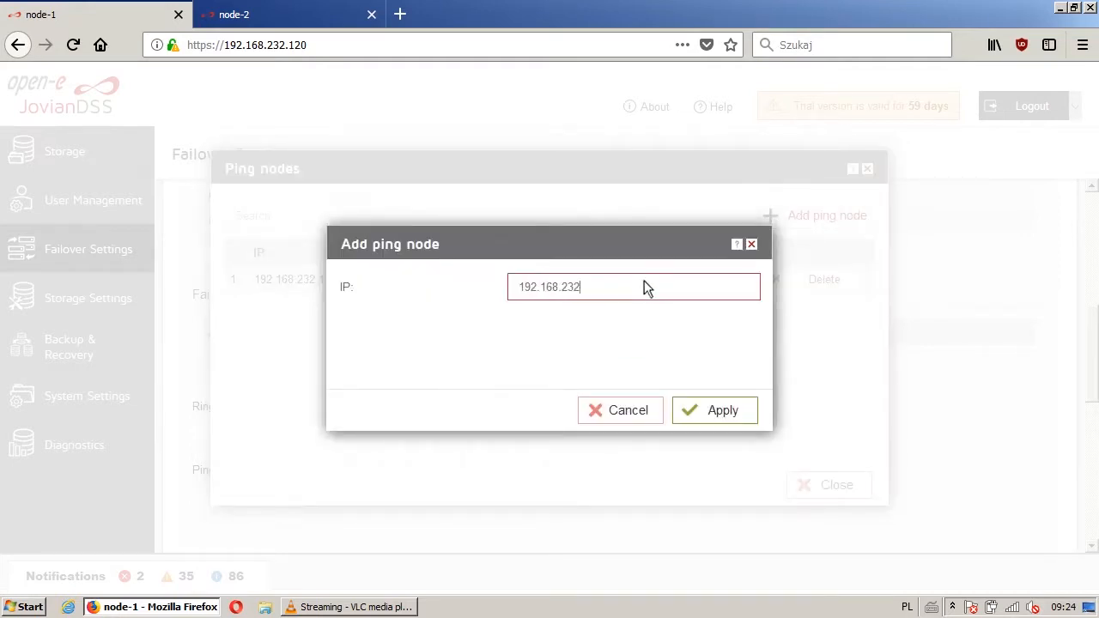
{"action": "type", "text": ".49"}
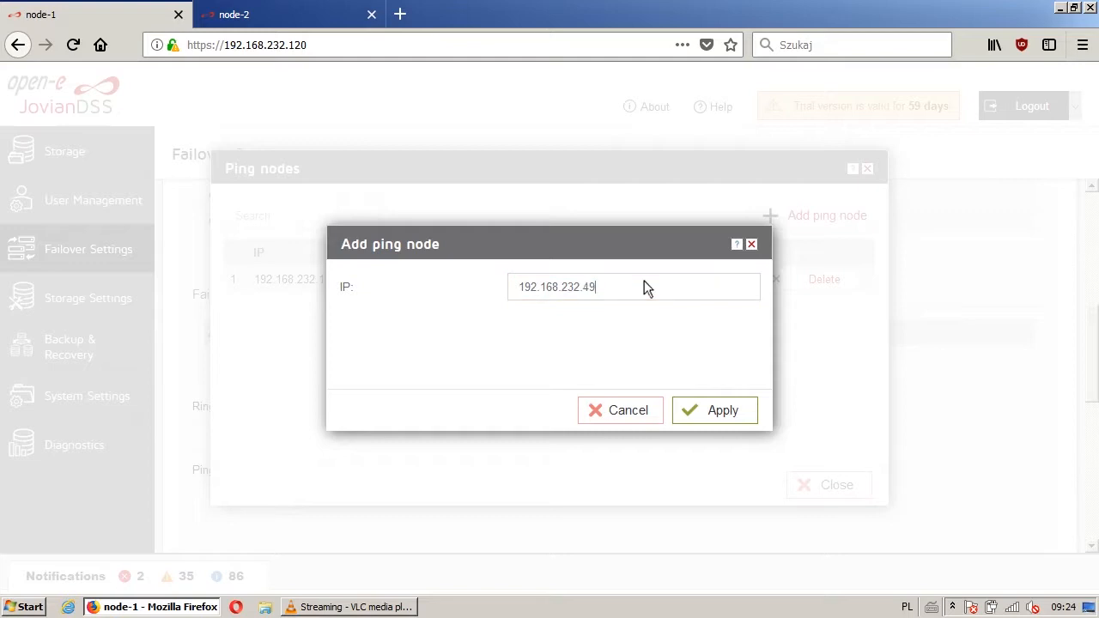
{"action": "left_click", "coordinate": [701, 410]}
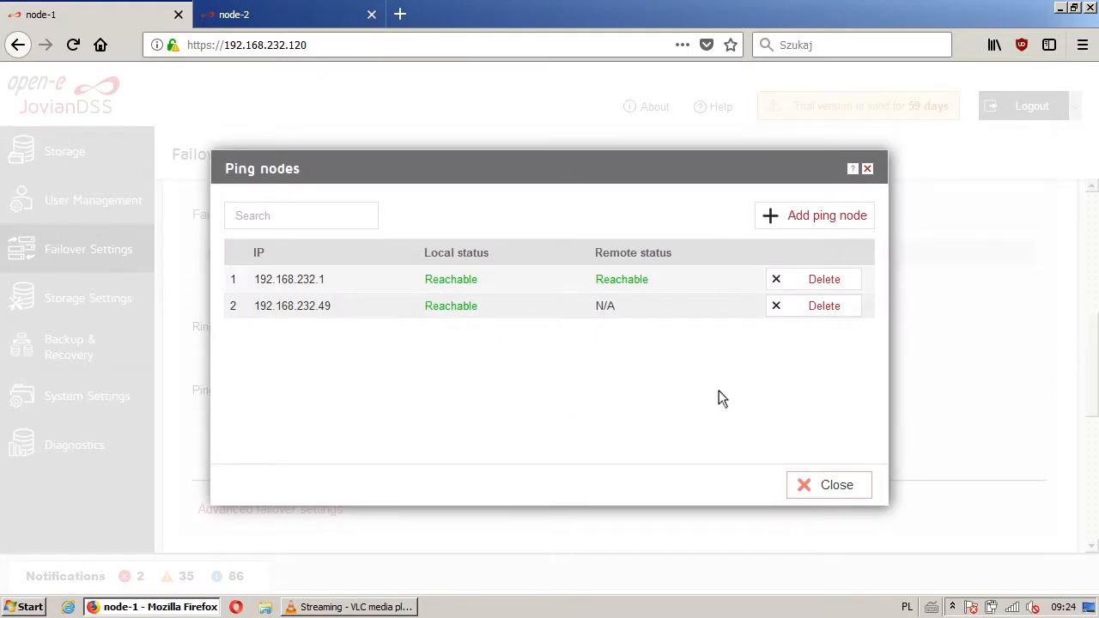
{"action": "left_click", "coordinate": [820, 490]}
- Add a remote disk mirroring path from local eth4 (192.168.4.220) to remote eth4 (192.168.4.221)
{"action": "scroll", "coordinate": [707, 378], "scroll_direction": "down", "scroll_amount": 5}
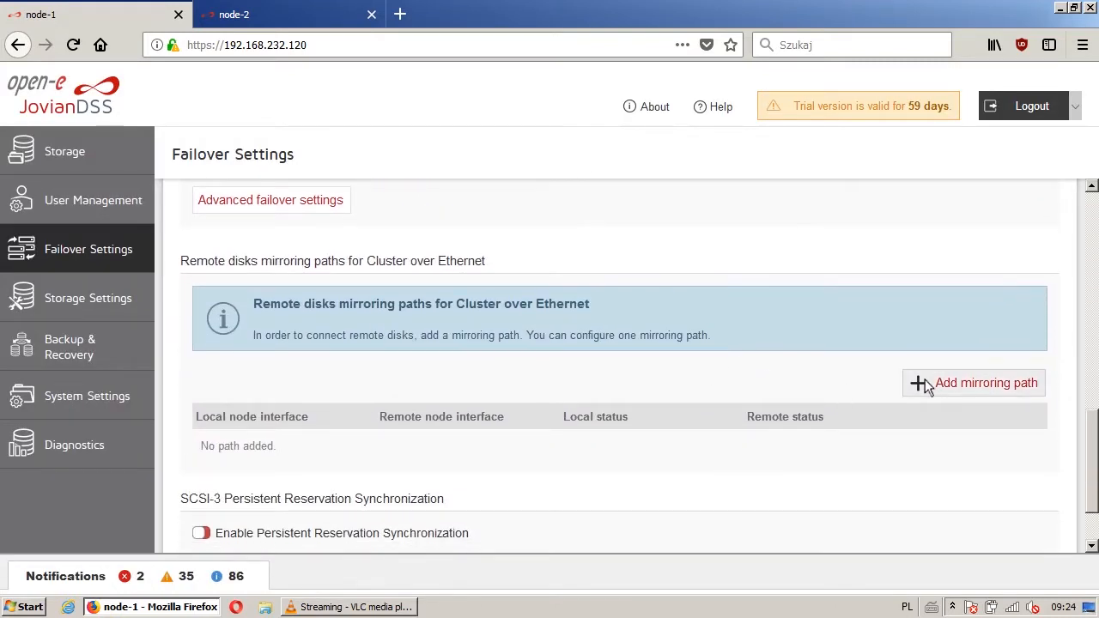
{"action": "left_click", "coordinate": [925, 383]}
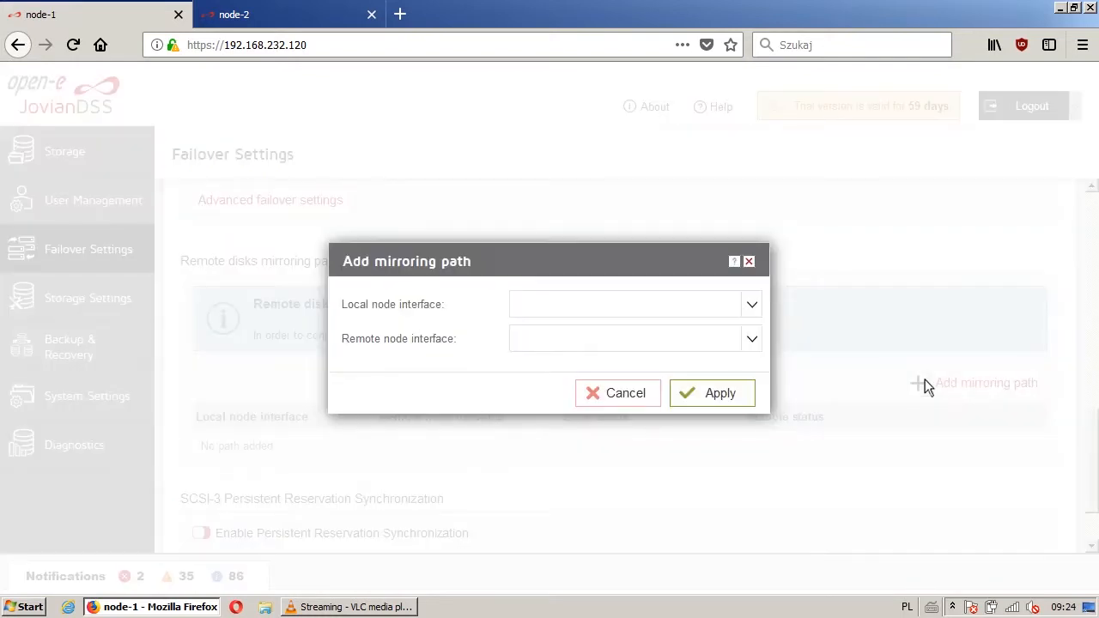
{"action": "left_click", "coordinate": [751, 309]}
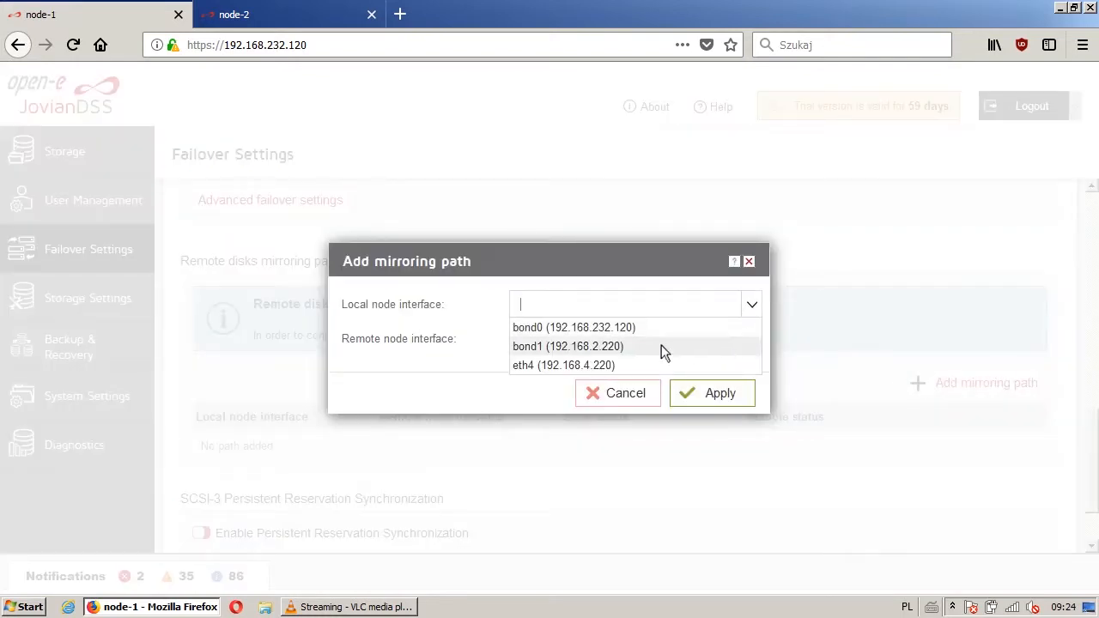
{"action": "left_click", "coordinate": [618, 365]}
{"action": "left_click", "coordinate": [750, 344]}
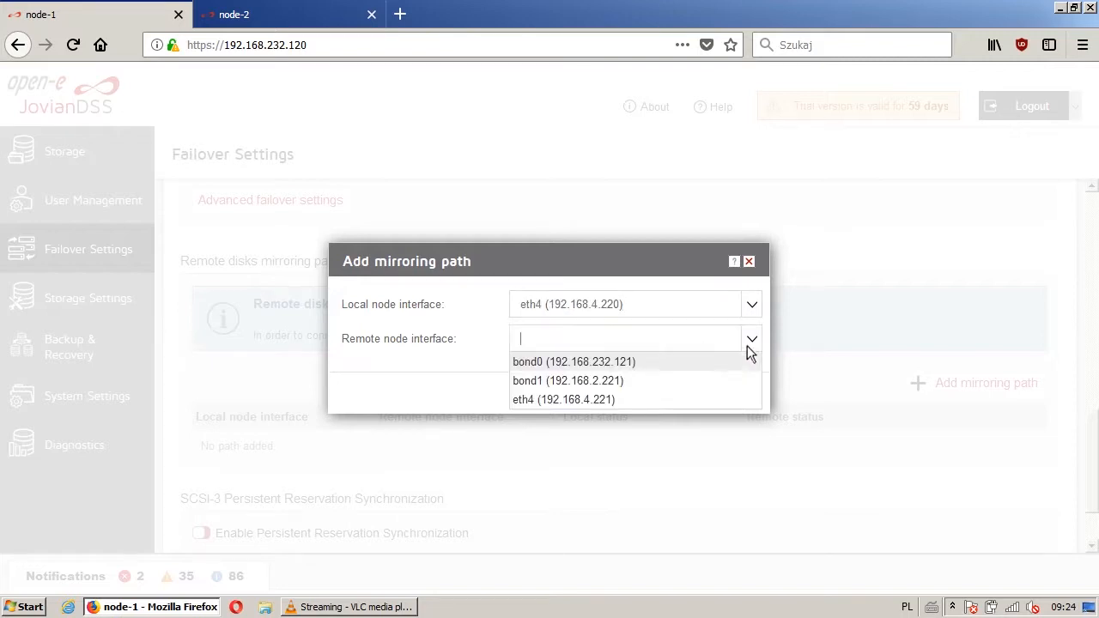
{"action": "left_click", "coordinate": [615, 399]}
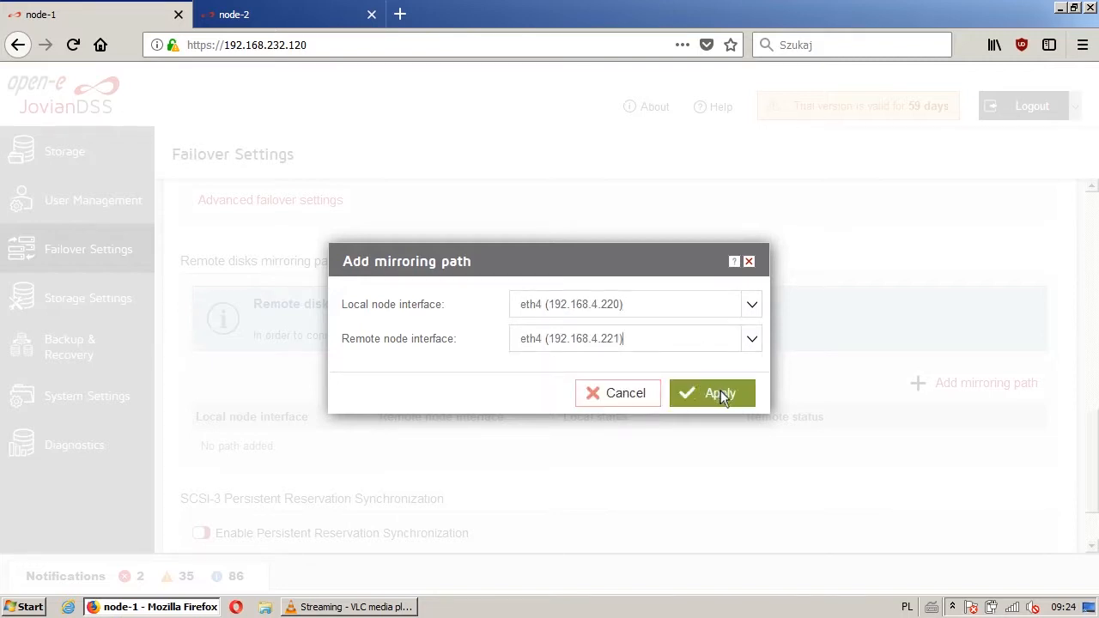
{"action": "left_click", "coordinate": [720, 394]}
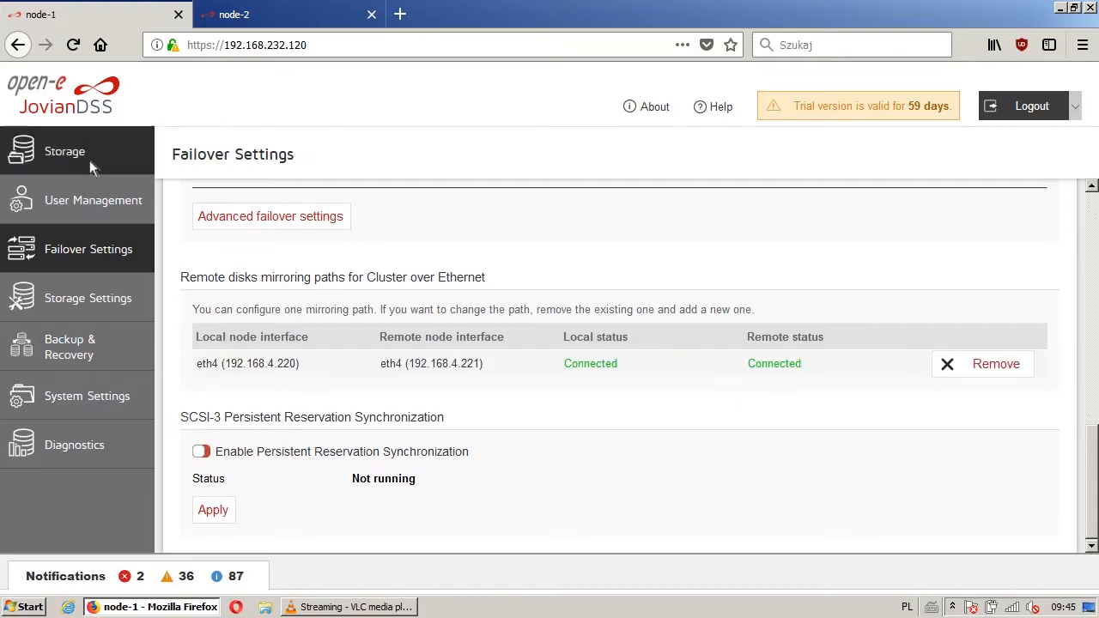
- Examine the unassigned local and remote disks in node-1's storage
{"action": "left_click", "coordinate": [91, 163]}
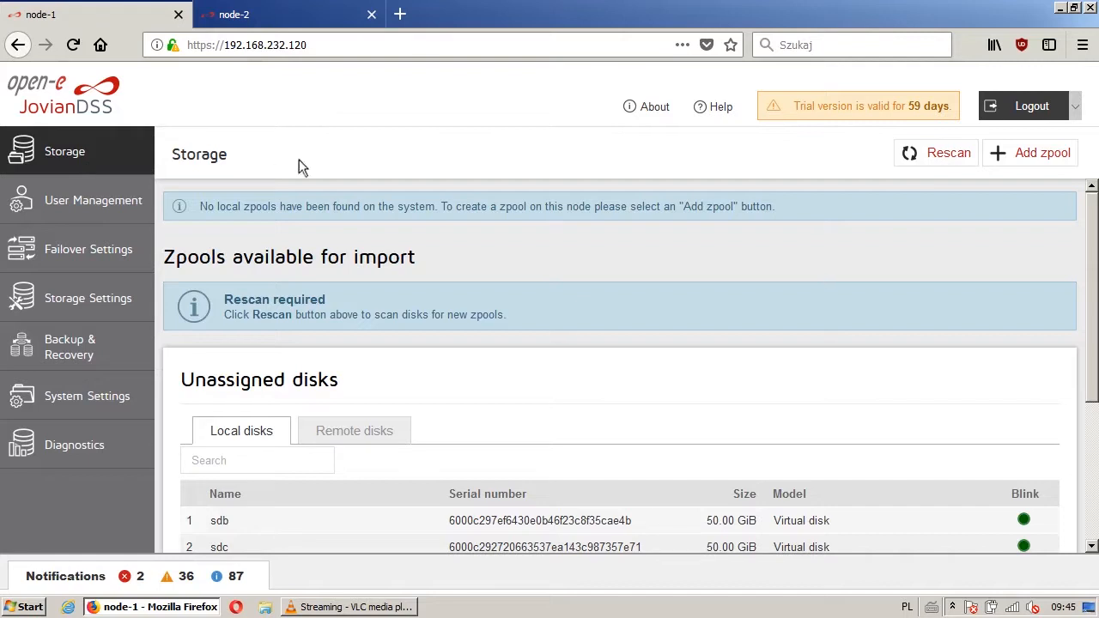
{"action": "scroll", "coordinate": [1077, 361], "scroll_direction": "down", "scroll_amount": 5}
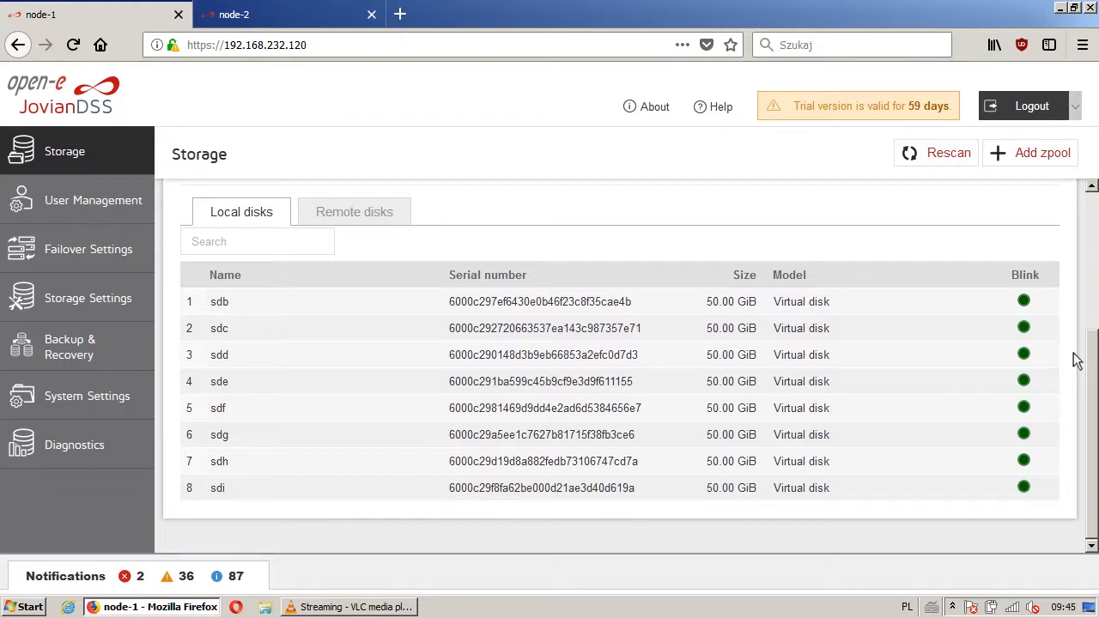
{"action": "left_click", "coordinate": [365, 215]}
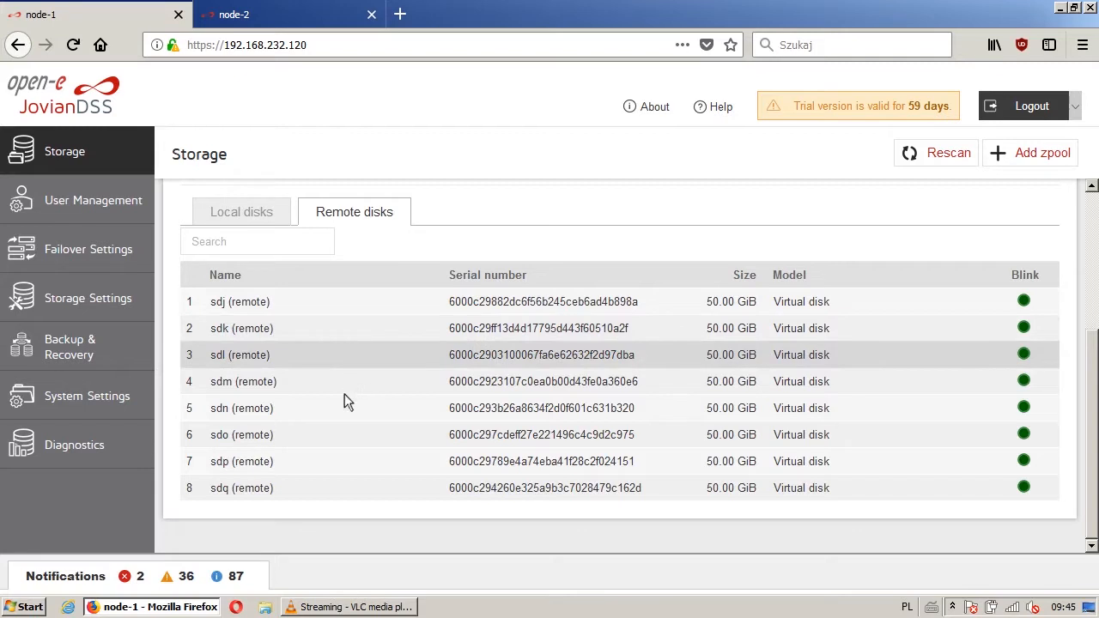
{"action": "scroll", "coordinate": [339, 421], "scroll_direction": "up", "scroll_amount": 1}
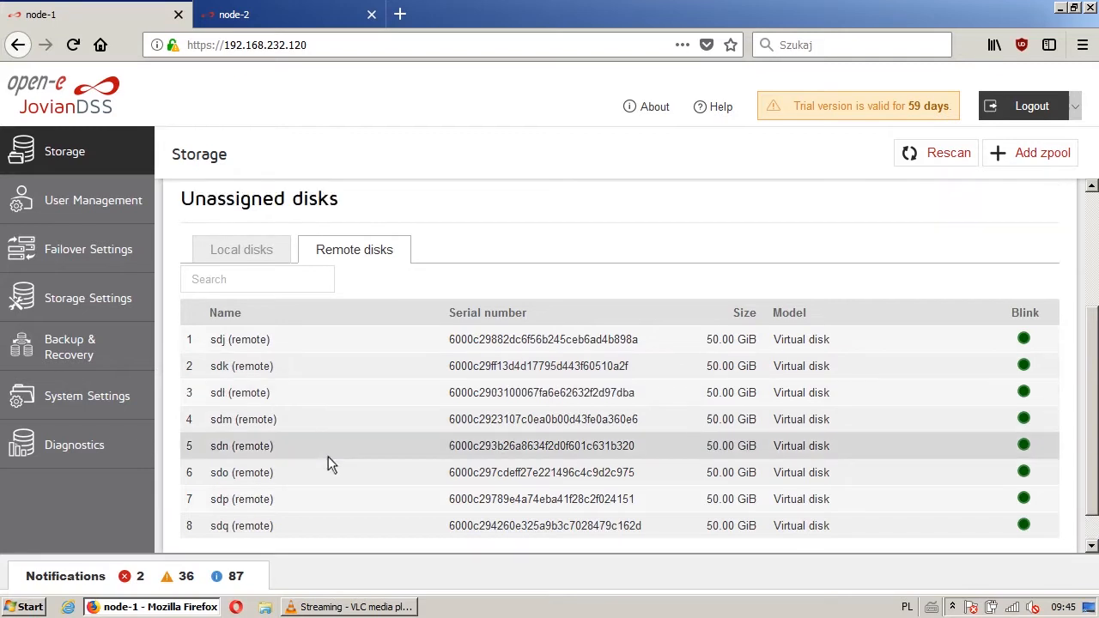
{"action": "left_click", "coordinate": [265, 259]}
{"action": "scroll", "coordinate": [472, 225], "scroll_direction": "up", "scroll_amount": 4}
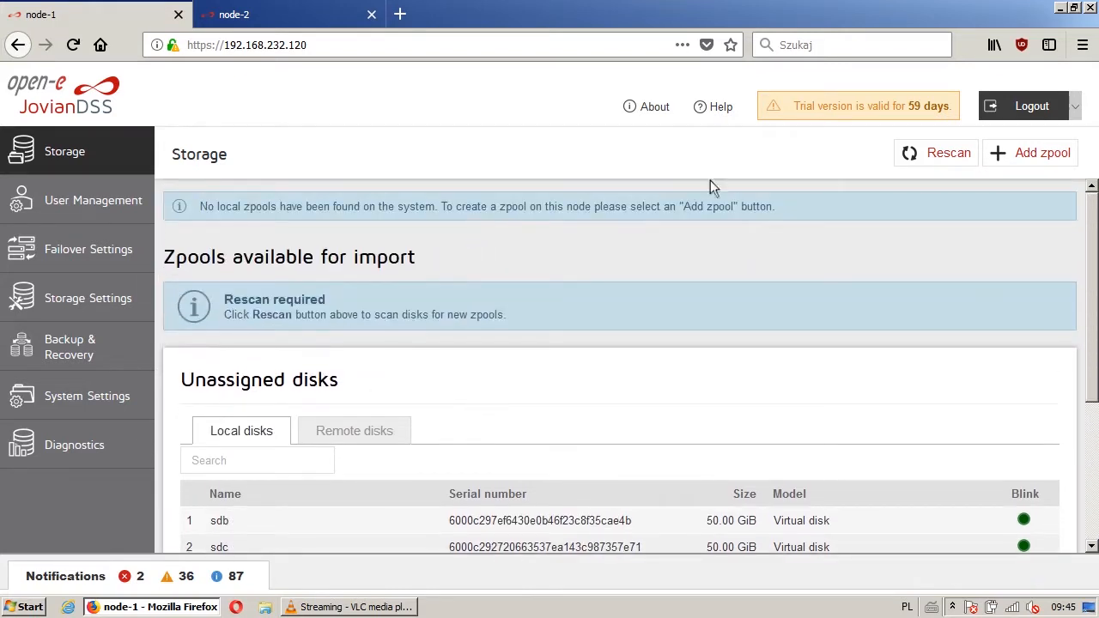
- Start a new zpool and add a Mirror (single group) data group from disks sdb, sdc, sdj (remote) and sdk (remote)
{"action": "left_click", "coordinate": [999, 153]}
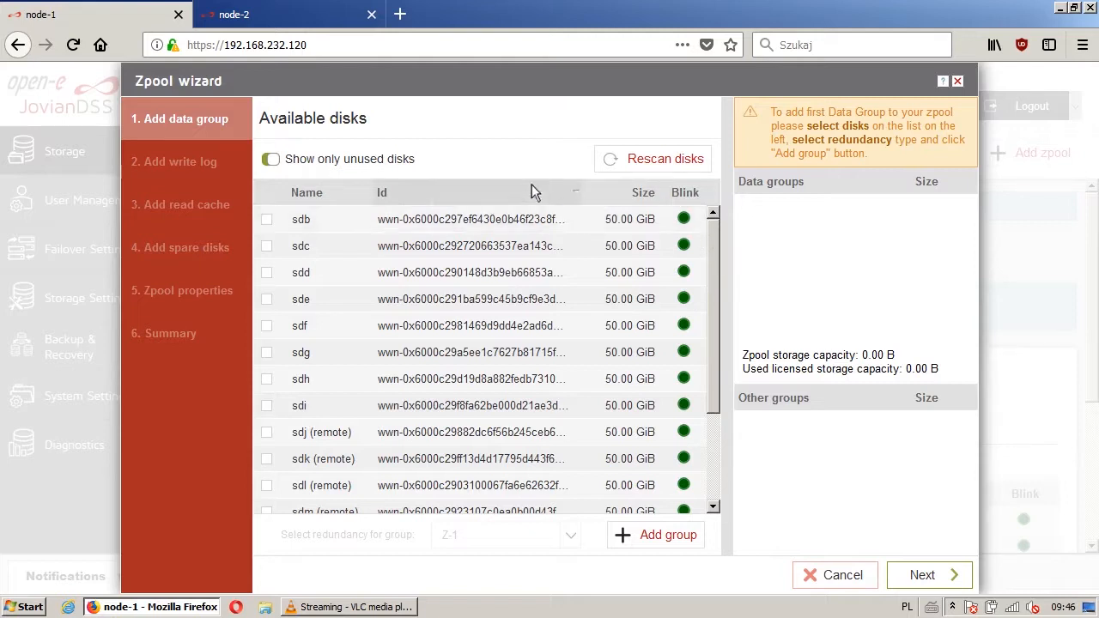
{"action": "left_click", "coordinate": [267, 220]}
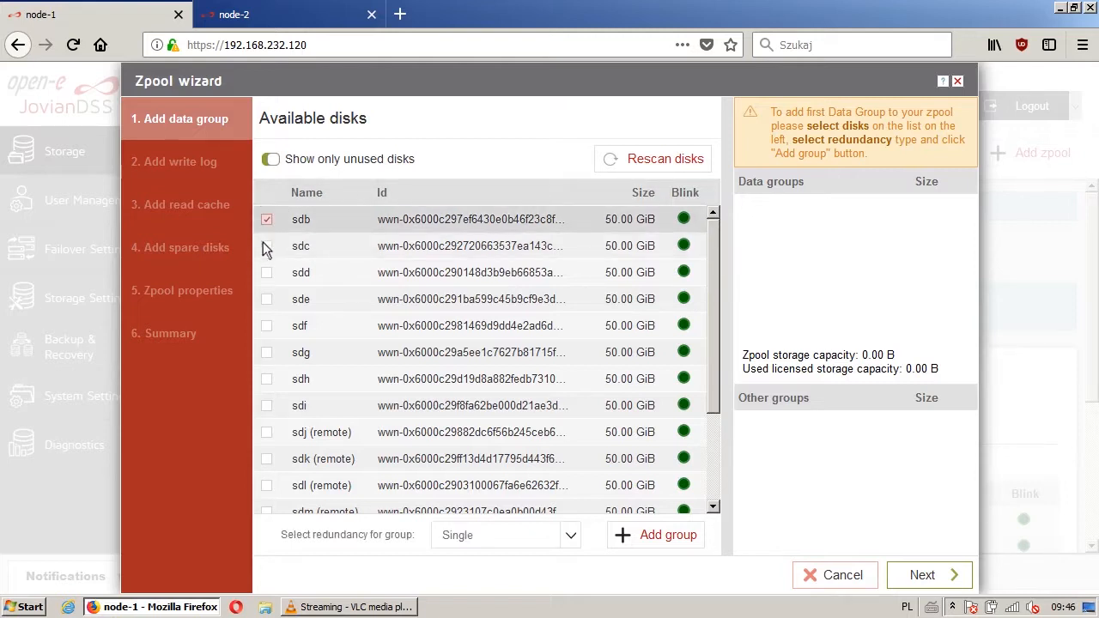
{"action": "left_click", "coordinate": [267, 246]}
{"action": "scroll", "coordinate": [466, 313], "scroll_direction": "down", "scroll_amount": 2}
{"action": "scroll", "coordinate": [466, 318], "scroll_direction": "down", "scroll_amount": 1}
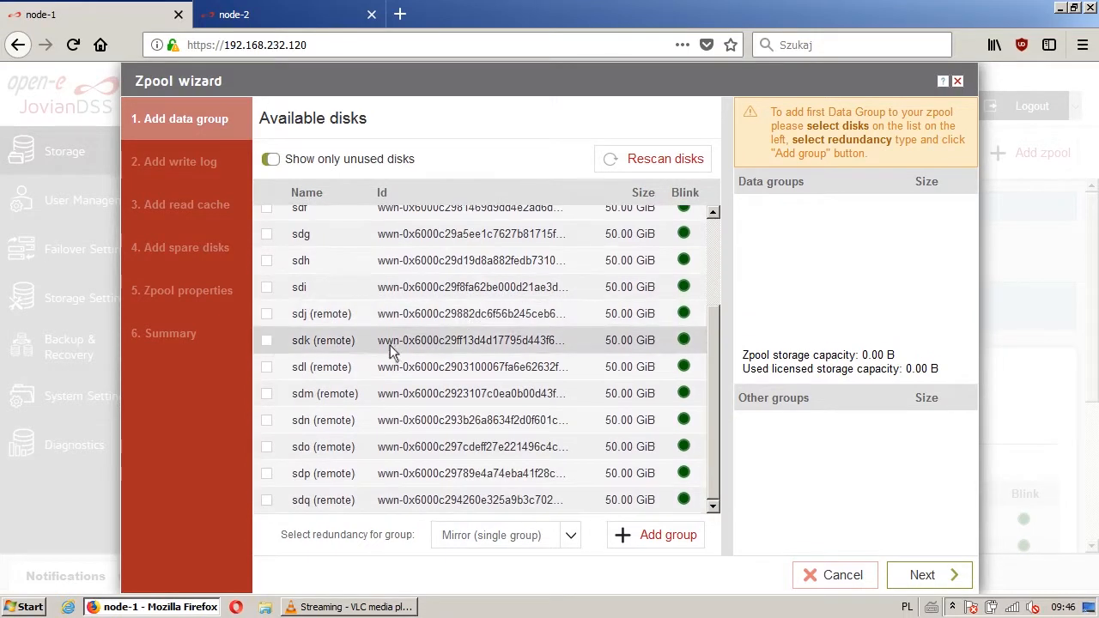
{"action": "left_click", "coordinate": [267, 315]}
{"action": "left_click", "coordinate": [267, 341]}
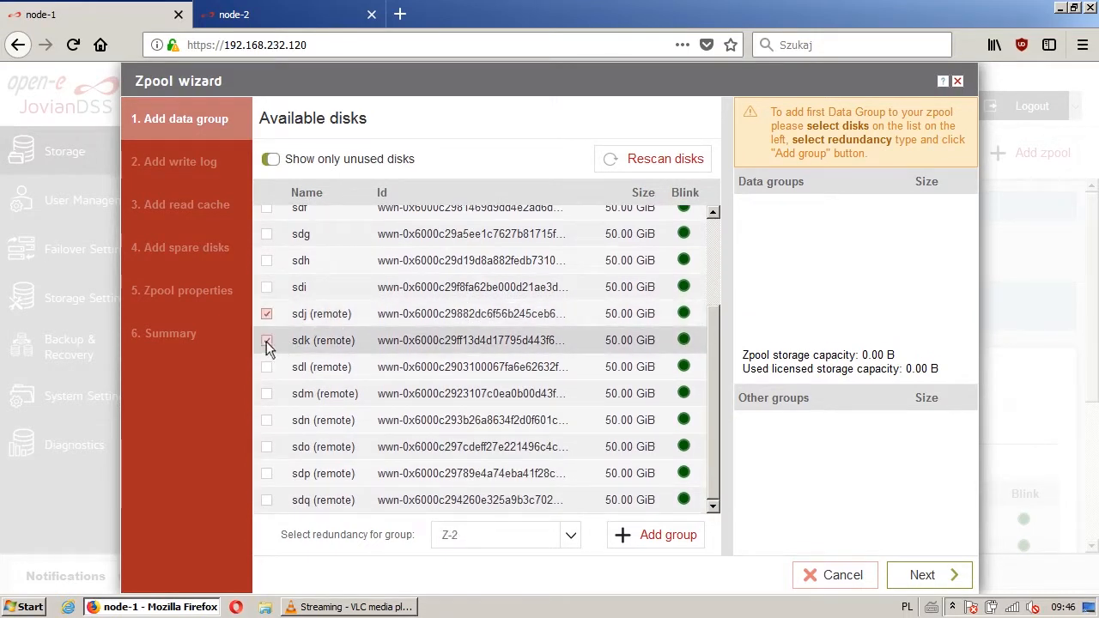
{"action": "left_click", "coordinate": [575, 534]}
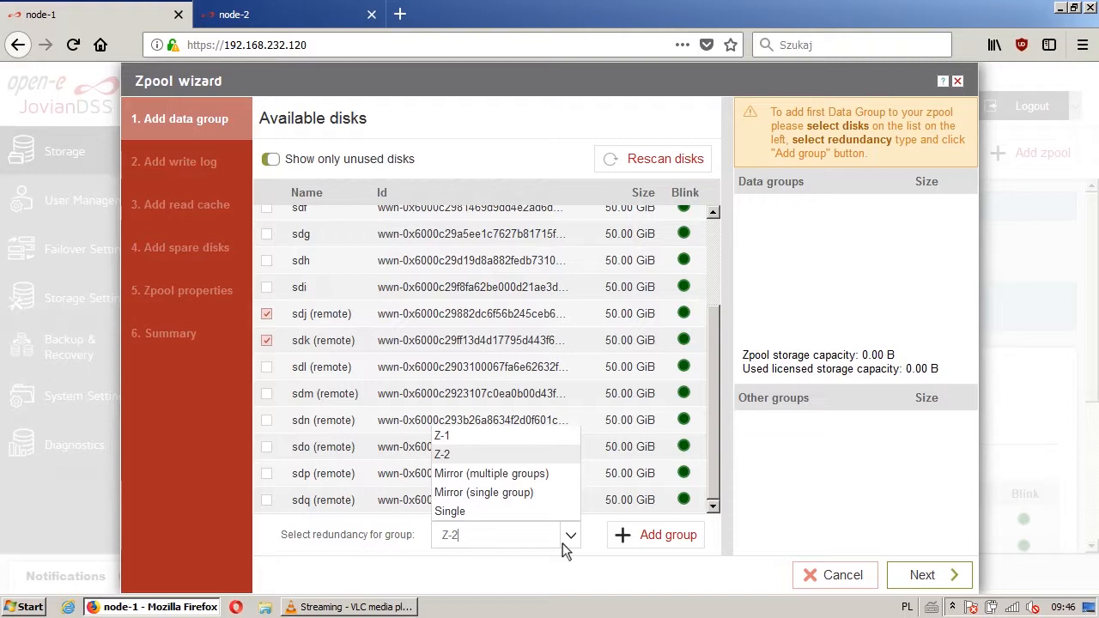
{"action": "left_click", "coordinate": [503, 498]}
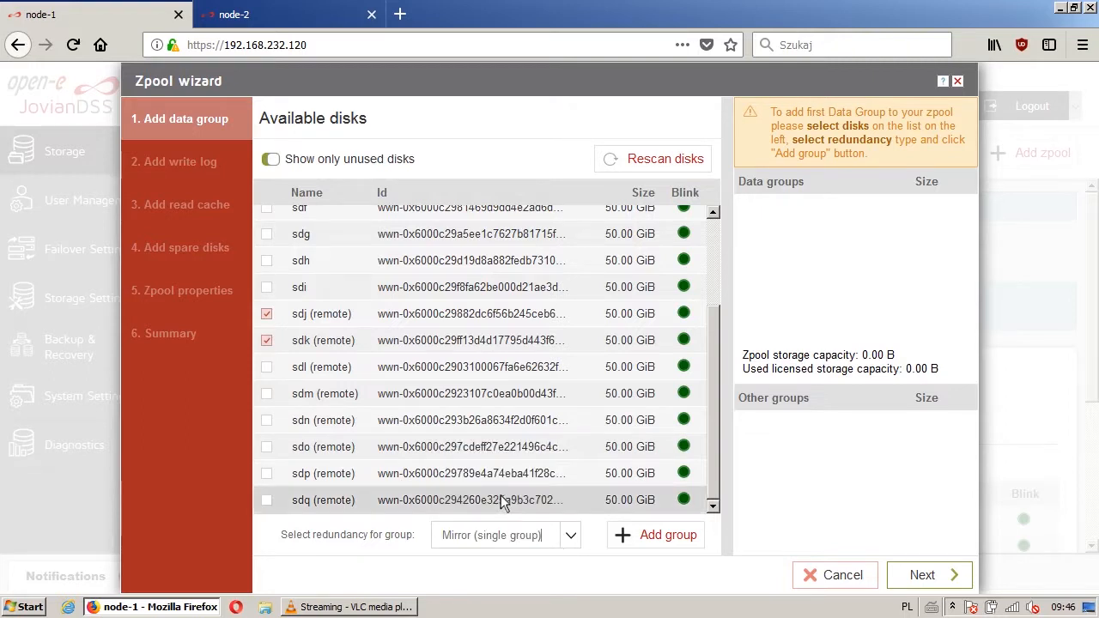
{"action": "left_click", "coordinate": [643, 538]}
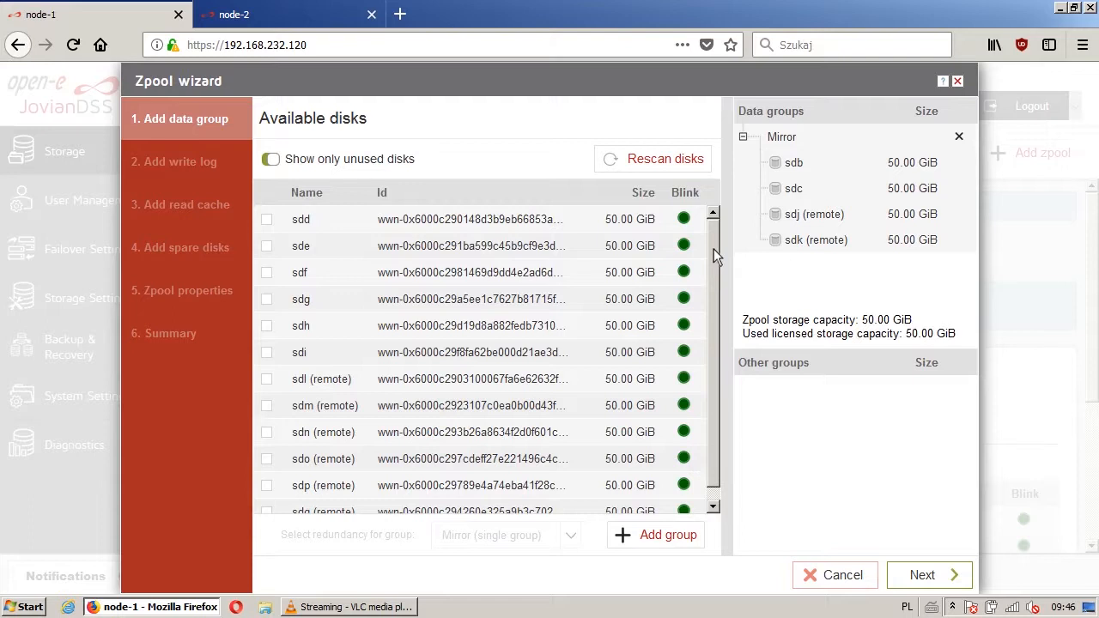
- Add a second Mirror (single group) data group from sdd, sde, sdl (remote) and sdm (remote), and proceed to the write log
{"action": "left_click", "coordinate": [267, 219]}
{"action": "left_click", "coordinate": [266, 246]}
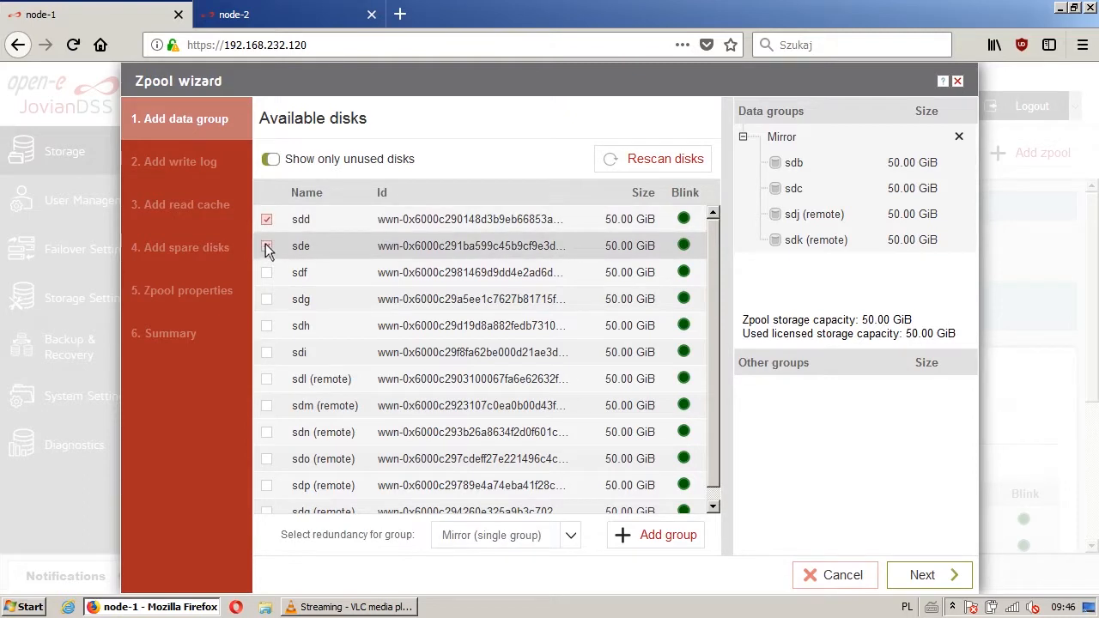
{"action": "left_click", "coordinate": [267, 380]}
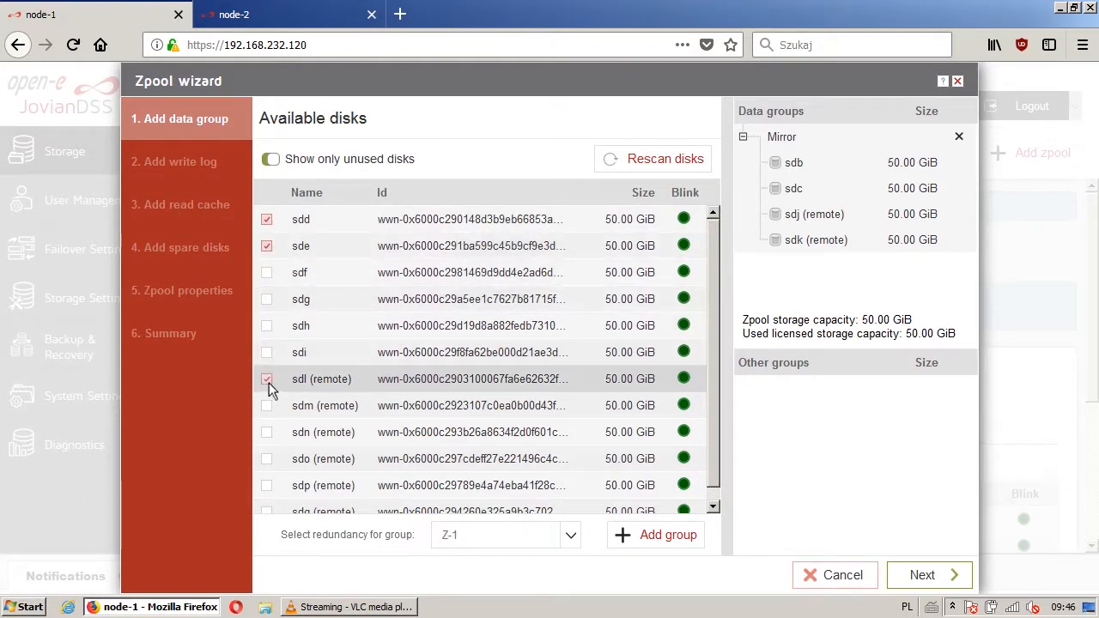
{"action": "left_click", "coordinate": [268, 405]}
{"action": "left_click", "coordinate": [569, 535]}
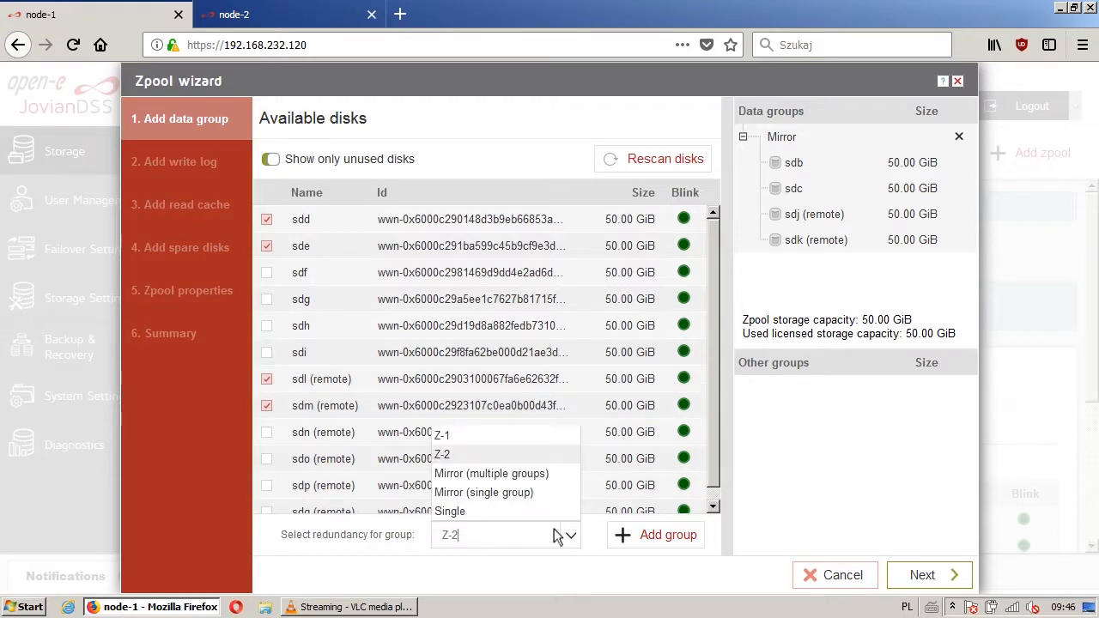
{"action": "left_click", "coordinate": [509, 496]}
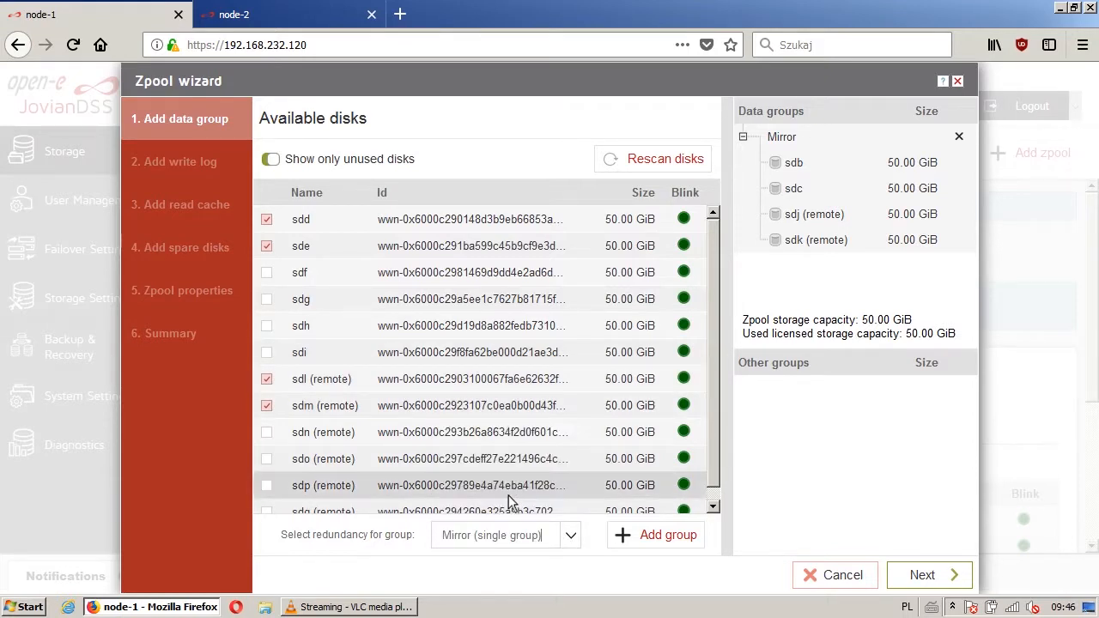
{"action": "left_click", "coordinate": [634, 537]}
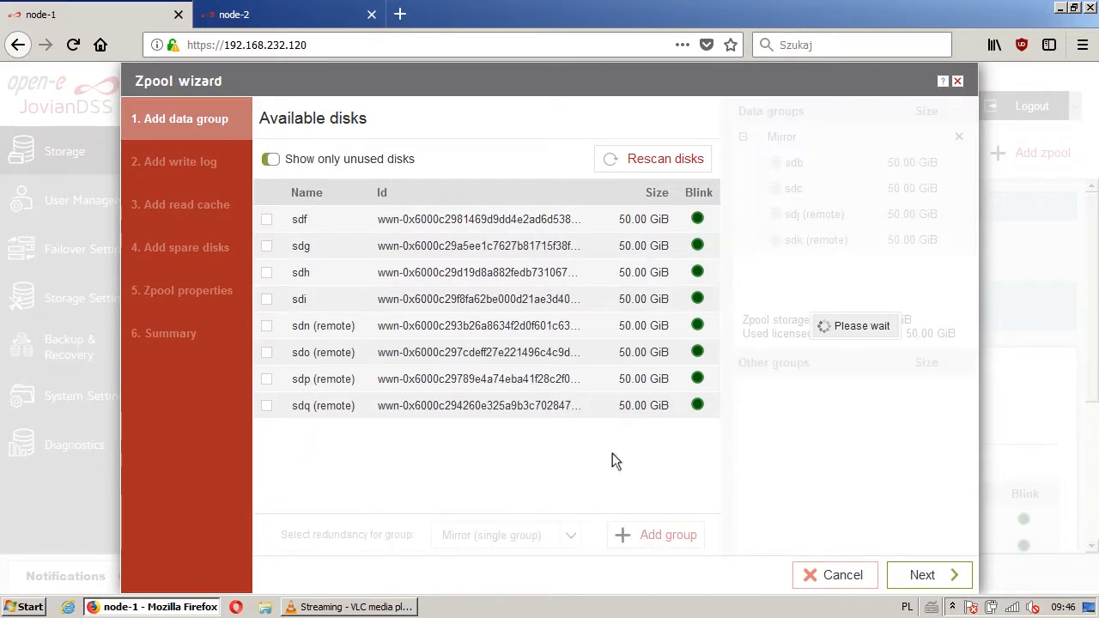
{"action": "mouse_move", "coordinate": [966, 184]}
{"action": "left_mouse_down"}
{"action": "mouse_move", "coordinate": [972, 250]}
{"action": "mouse_move", "coordinate": [970, 172]}
{"action": "left_mouse_up"}
{"action": "left_click", "coordinate": [921, 574]}
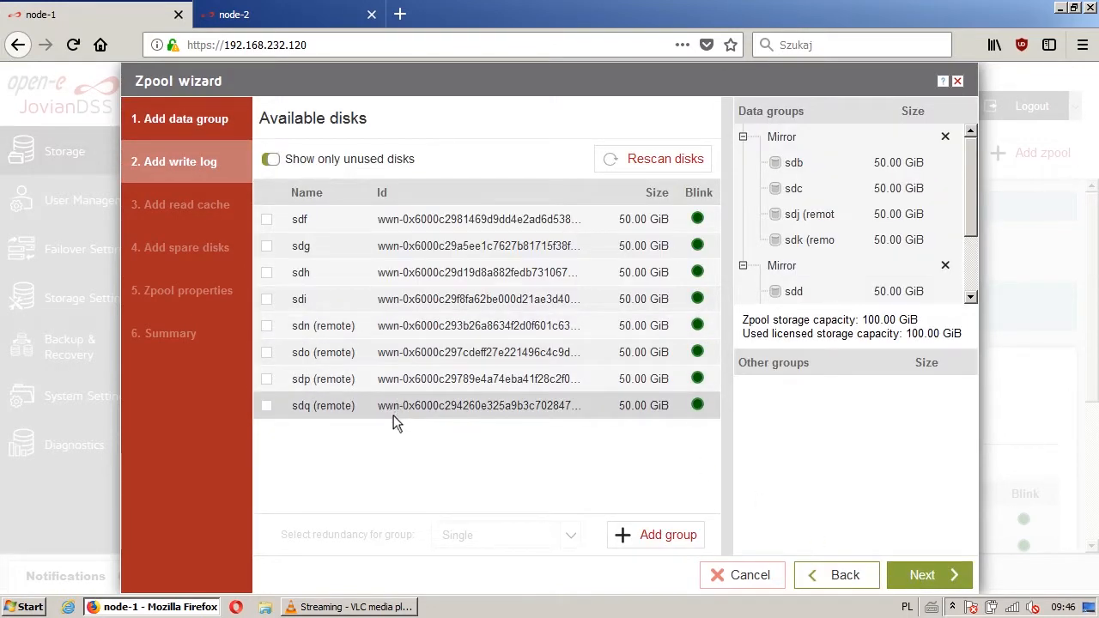
- Add a mirrored write log group from disks sdf and sdn (remote)
{"action": "left_click", "coordinate": [267, 220]}
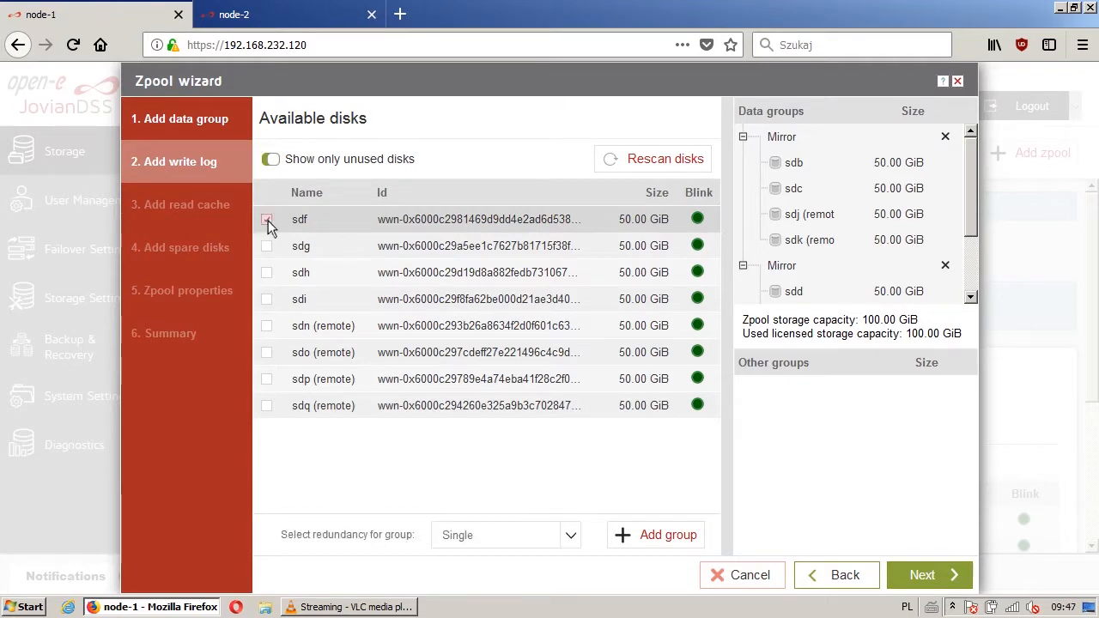
{"action": "left_click", "coordinate": [268, 327]}
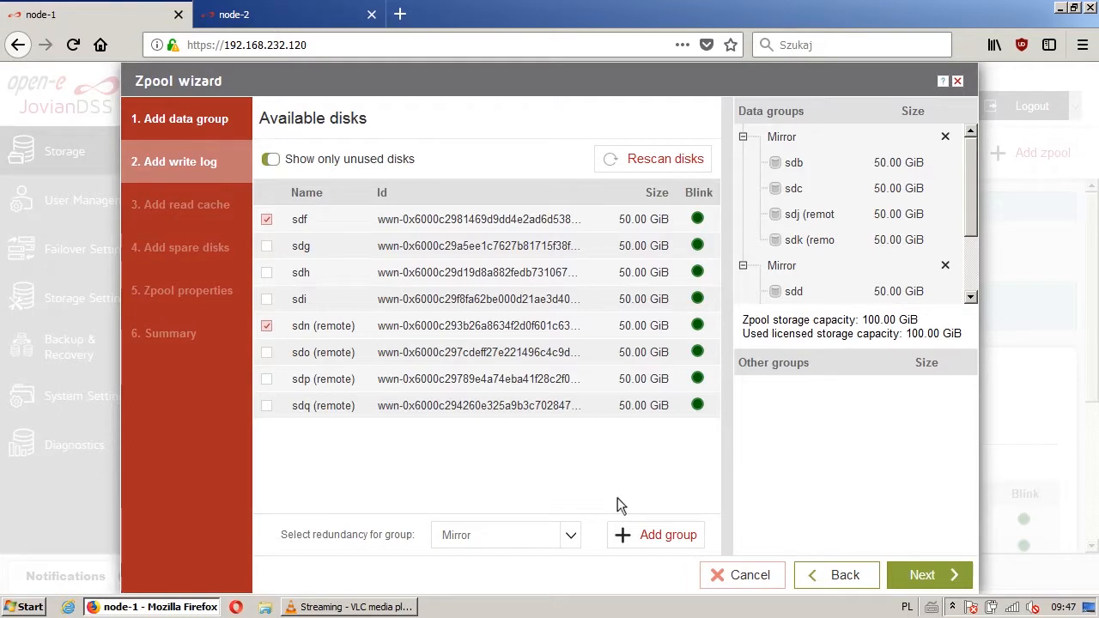
{"action": "left_click", "coordinate": [636, 533]}
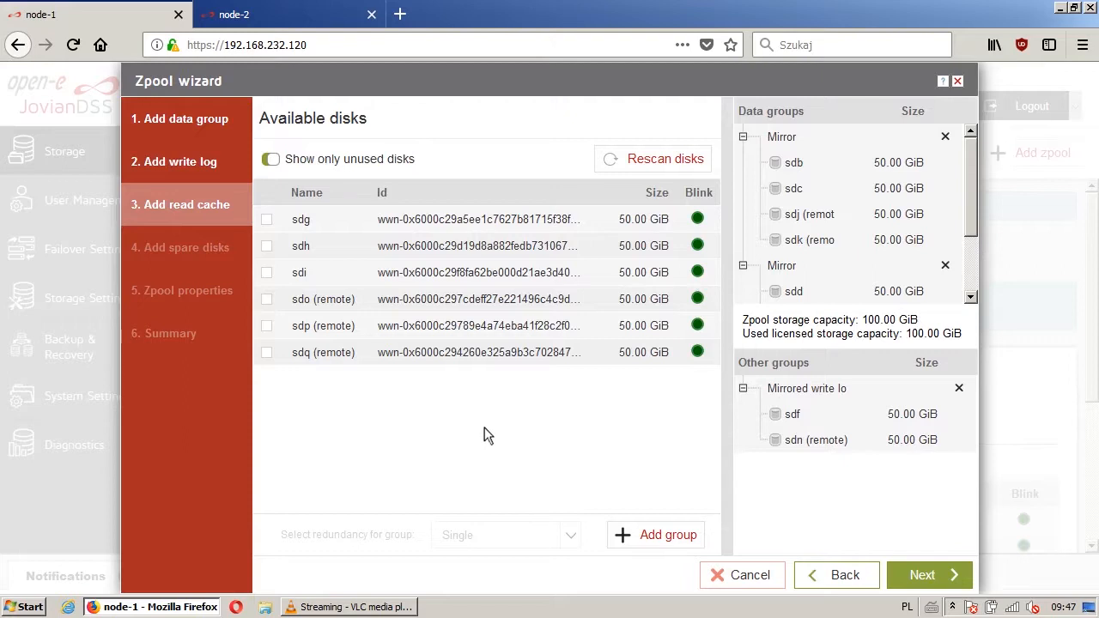
- Add disk sdg as a single read cache and continue to the summary without spare disks, keeping the zpool name Pool-0
{"action": "left_click", "coordinate": [268, 219]}
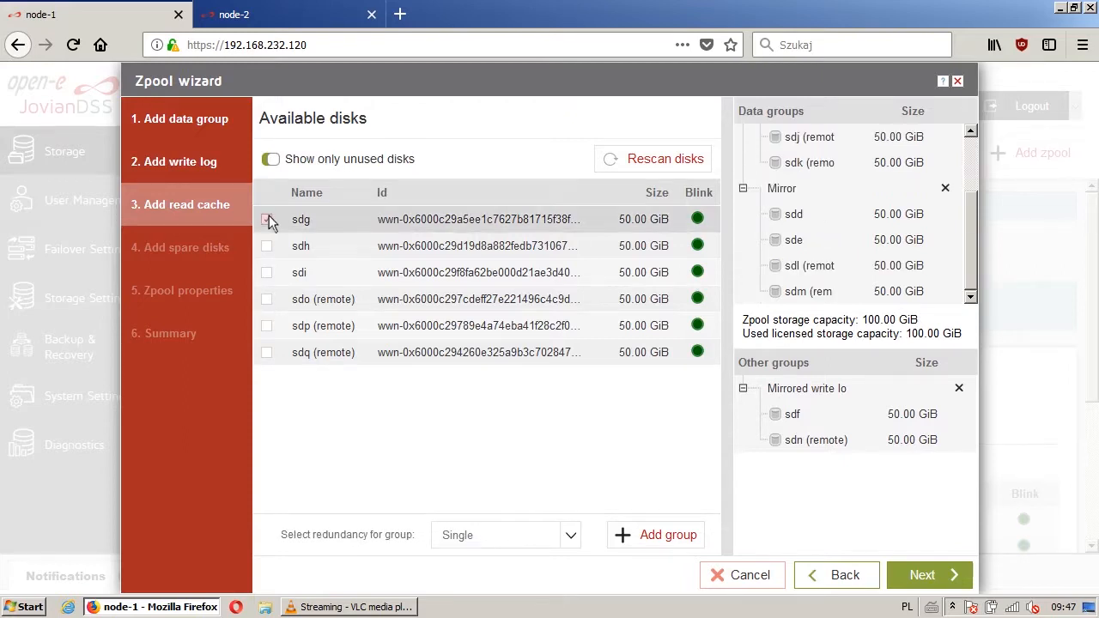
{"action": "left_click", "coordinate": [637, 534]}
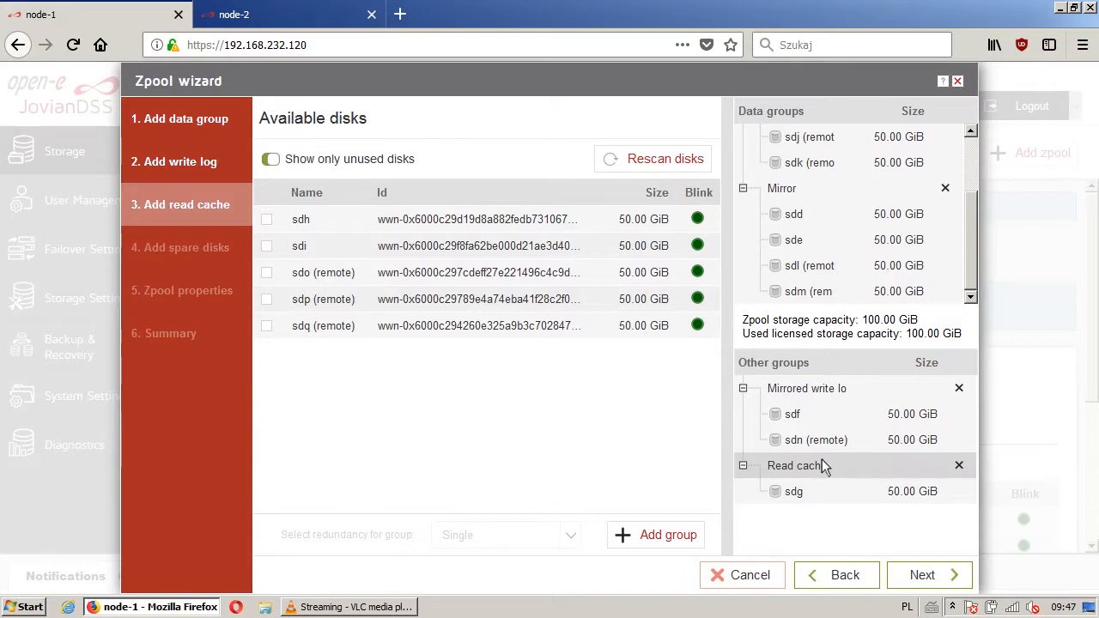
{"action": "left_click", "coordinate": [922, 578]}
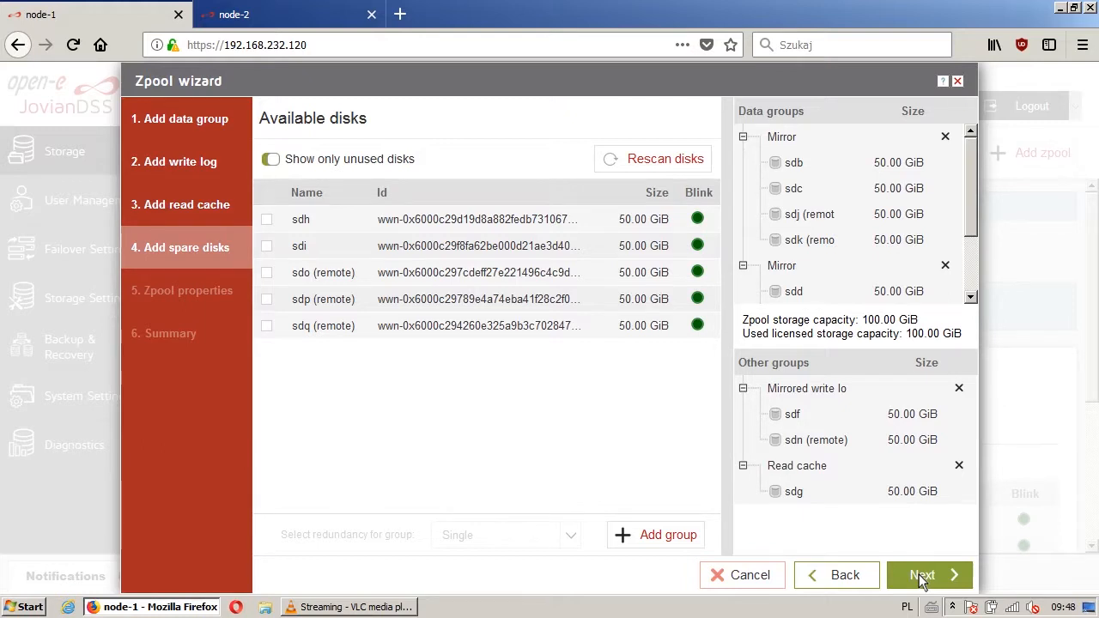
{"action": "left_click", "coordinate": [922, 578]}
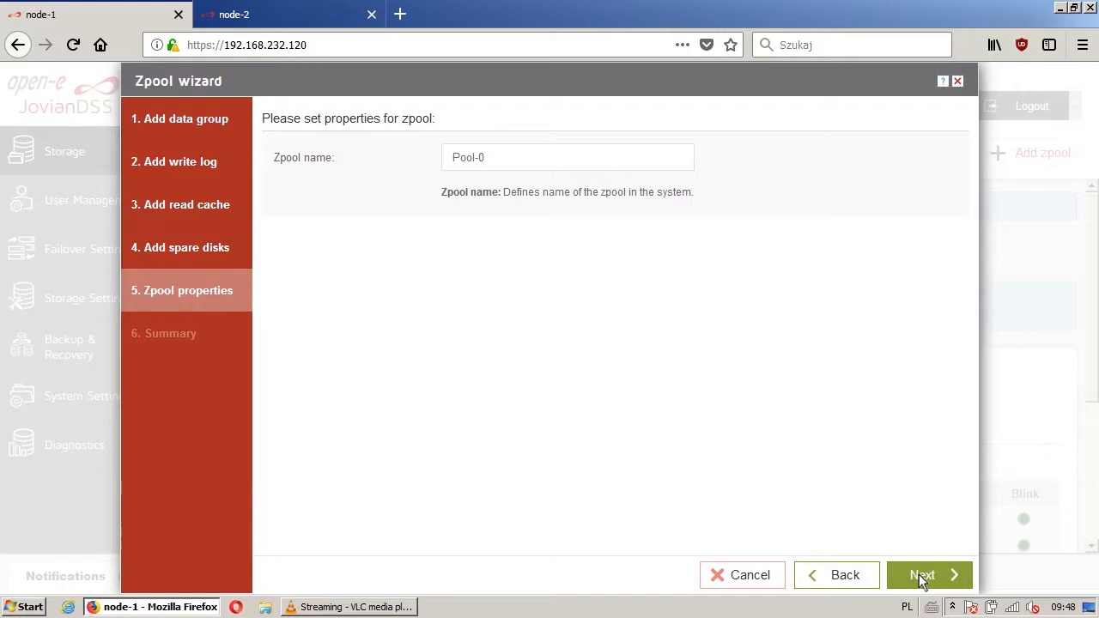
{"action": "left_click", "coordinate": [944, 570]}
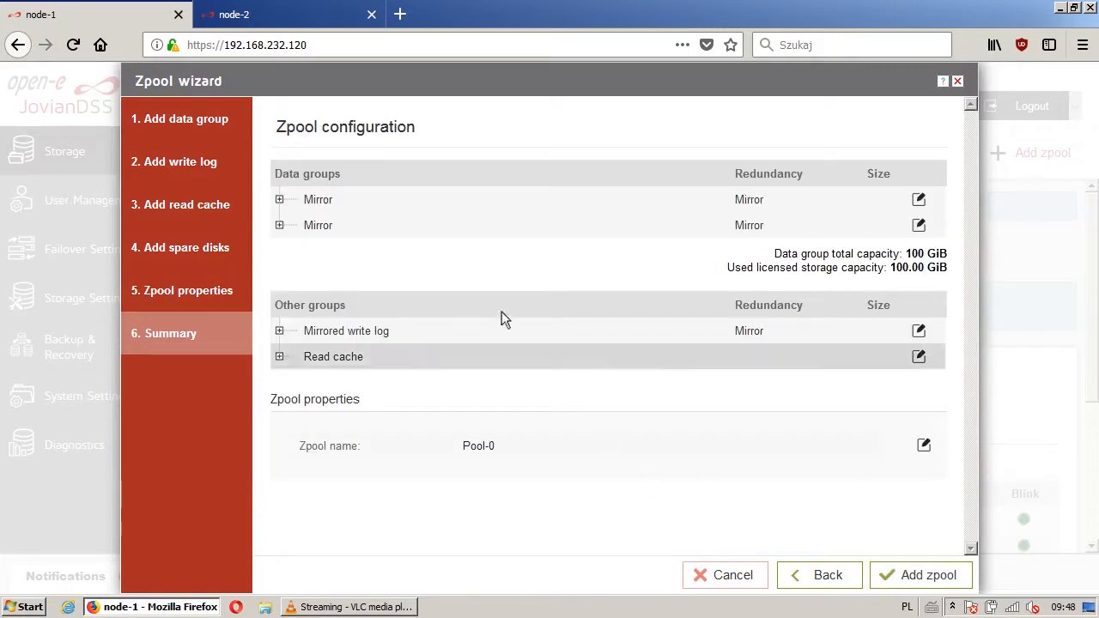
- Examine the member disks of both mirror groups, the mirrored write log and the read cache in the zpool summary
{"action": "left_click", "coordinate": [279, 199]}
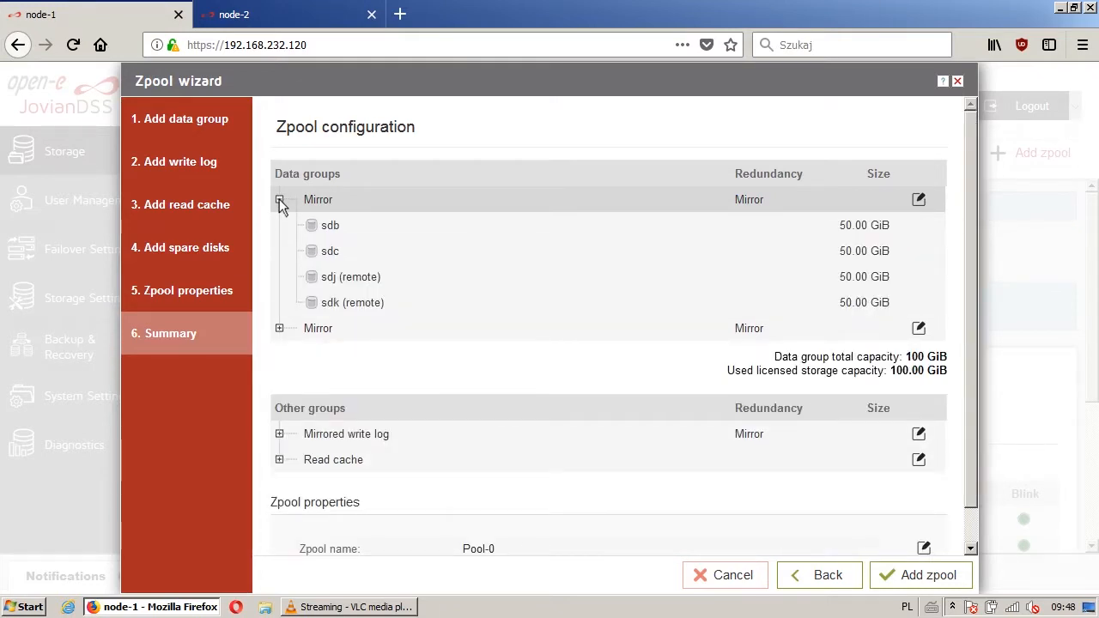
{"action": "left_click", "coordinate": [279, 199]}
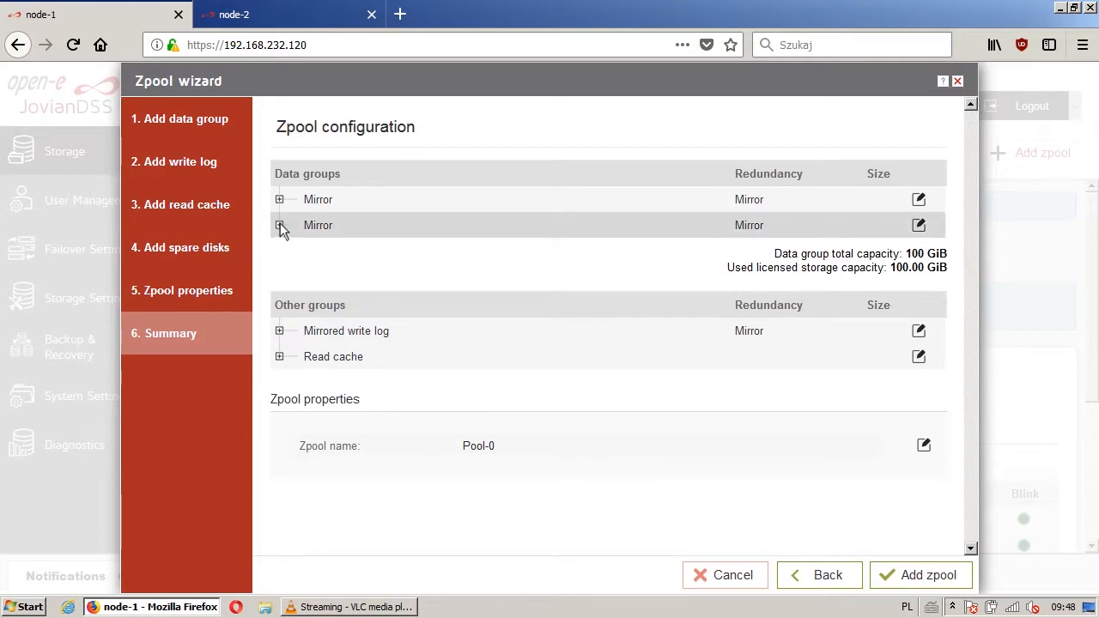
{"action": "left_click", "coordinate": [279, 225]}
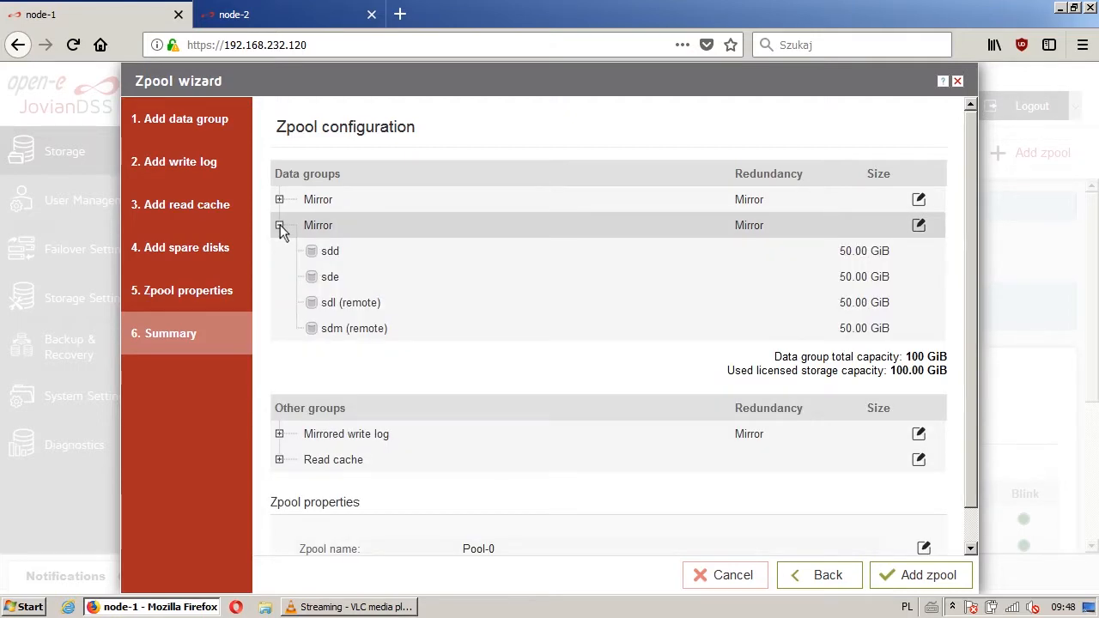
{"action": "left_click", "coordinate": [280, 225]}
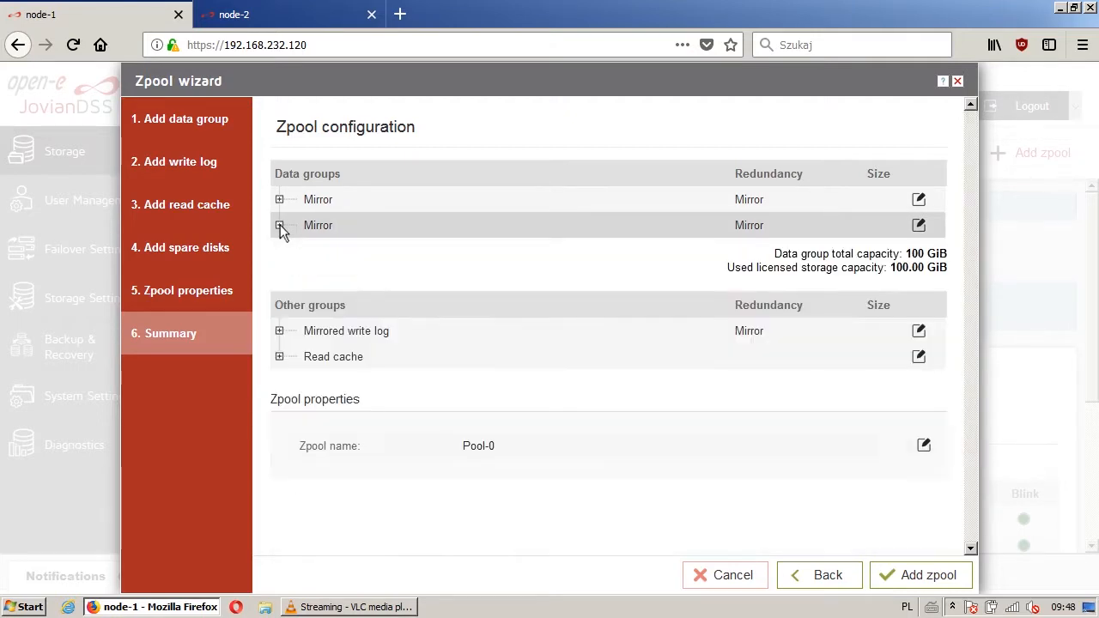
{"action": "left_click", "coordinate": [279, 334]}
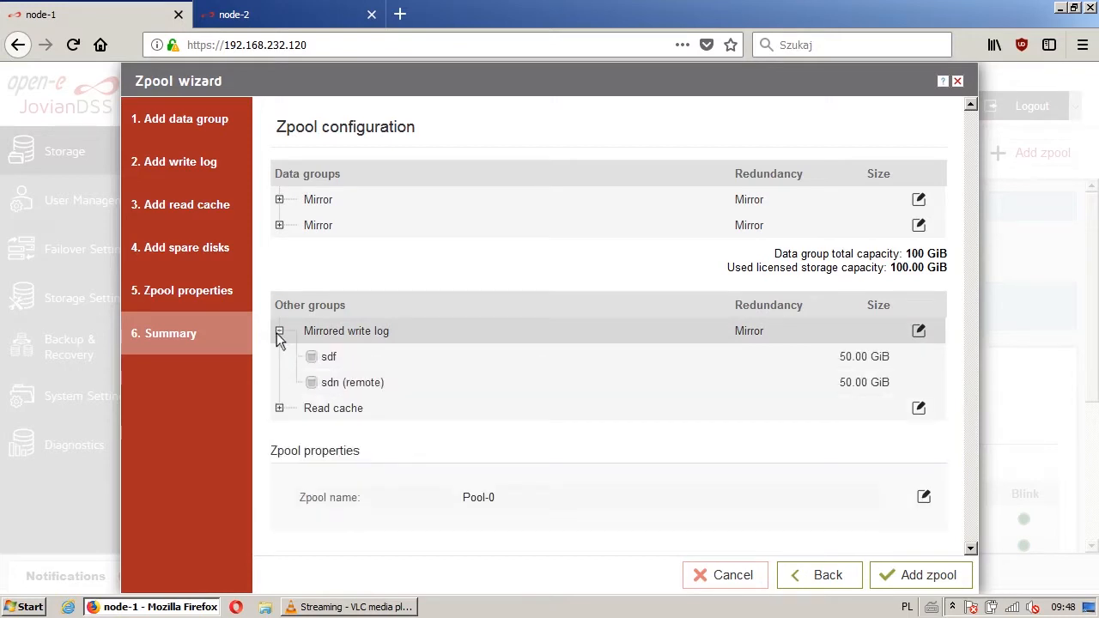
{"action": "left_click", "coordinate": [279, 331]}
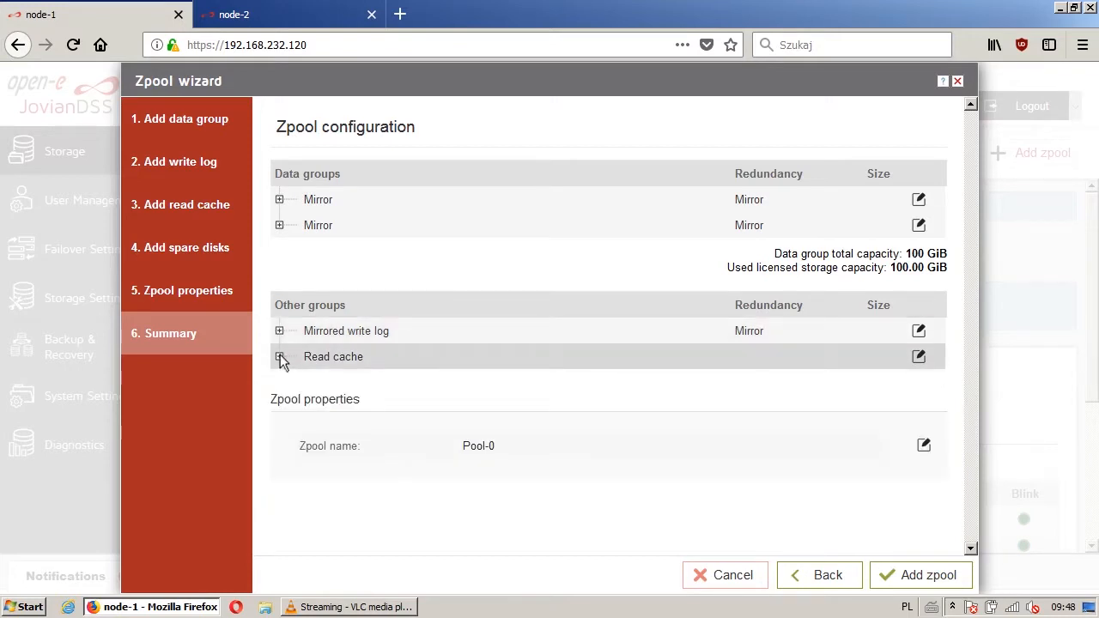
{"action": "left_click", "coordinate": [280, 357]}
{"action": "left_click", "coordinate": [280, 357]}
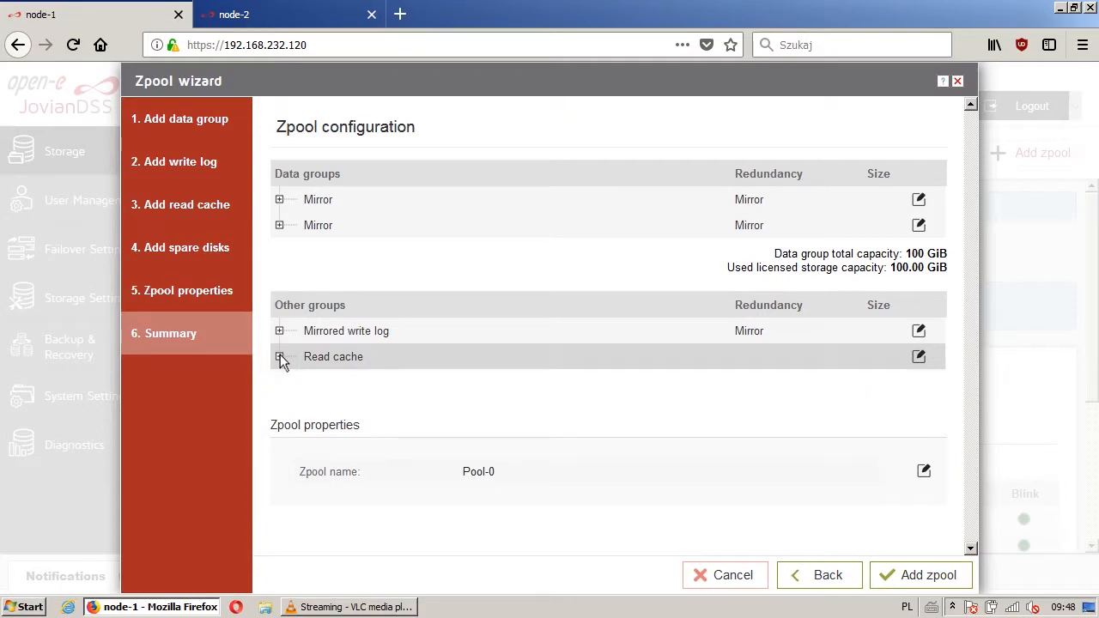
- Create the configured zpool and display the disk groups of Pool-0
{"action": "left_click", "coordinate": [910, 573]}
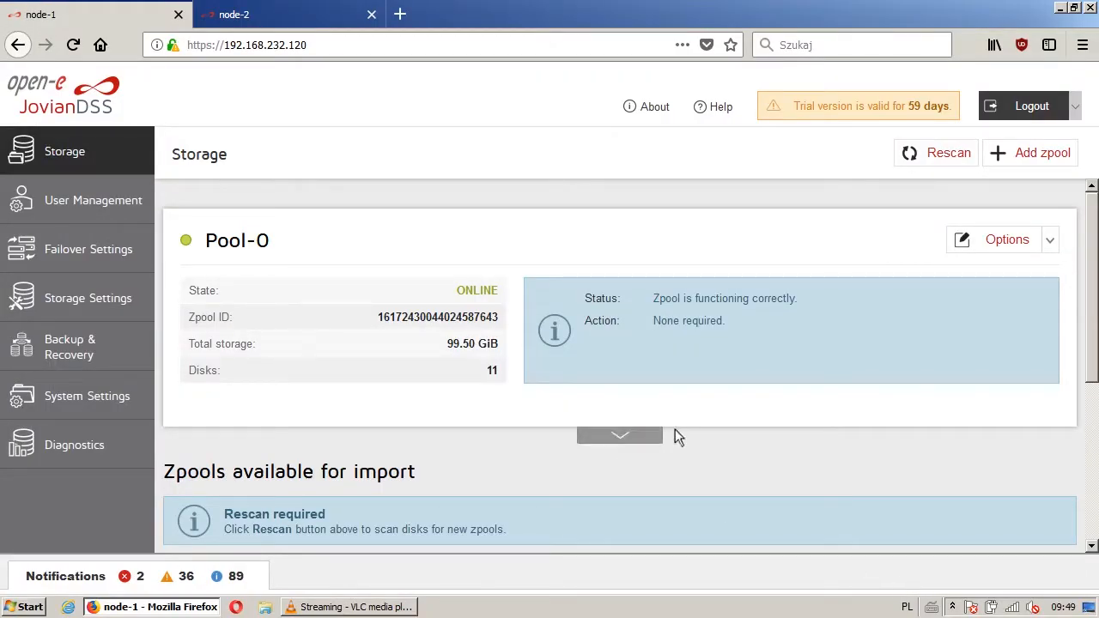
{"action": "left_click", "coordinate": [620, 435]}
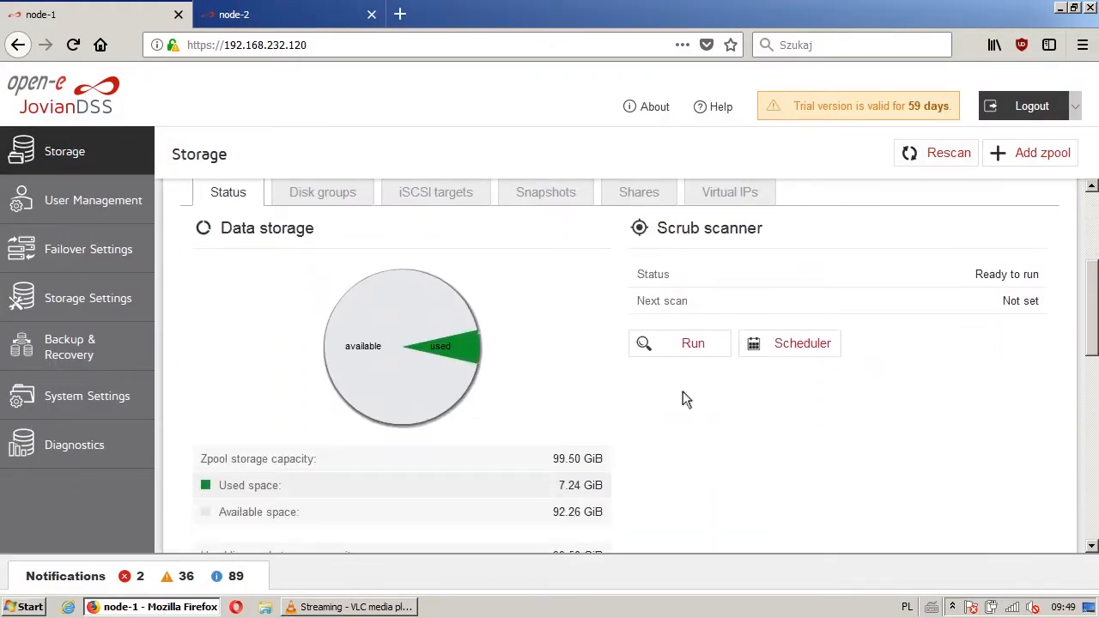
{"action": "left_click", "coordinate": [352, 196]}
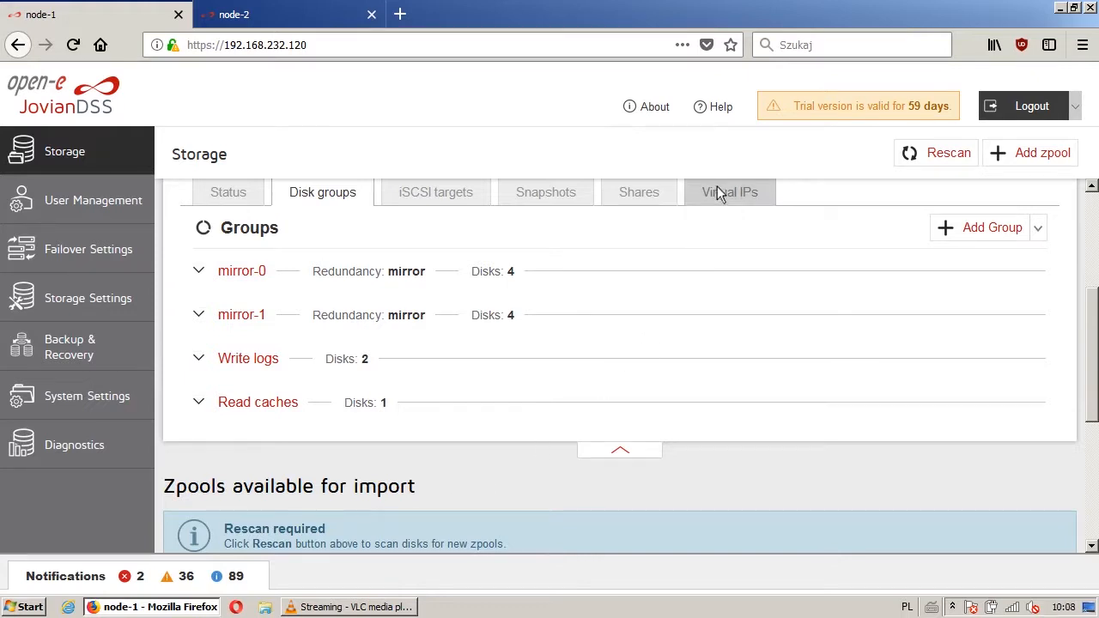
- Begin a new virtual IP for Pool-0 with address 192.168.200.21, name vip21 and netmask 255.255.255.0
{"action": "left_click", "coordinate": [717, 192]}
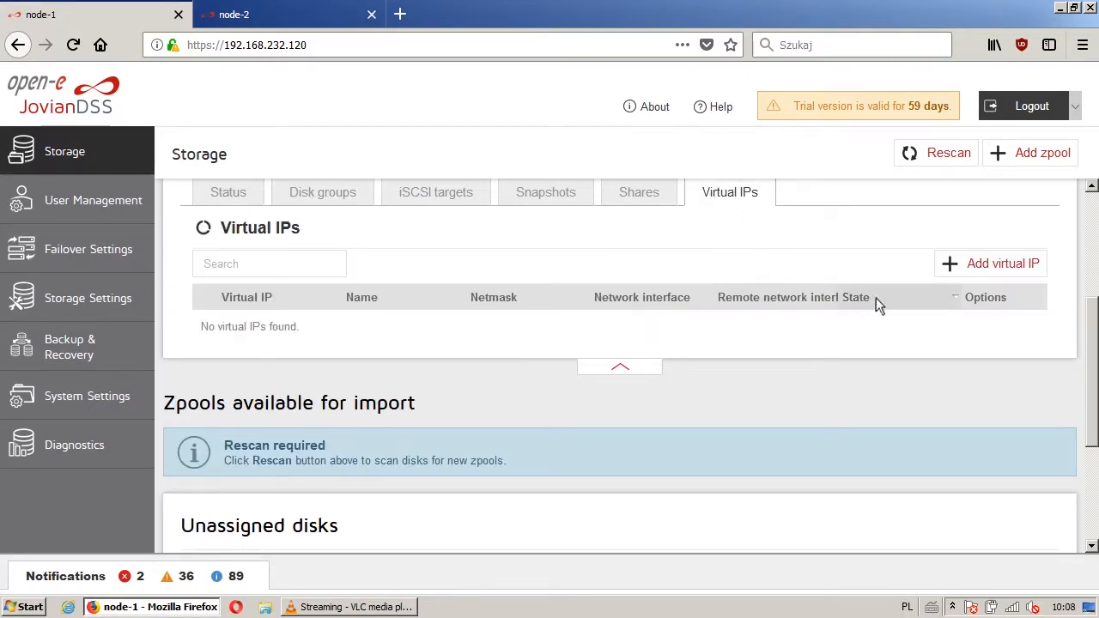
{"action": "left_click", "coordinate": [956, 264]}
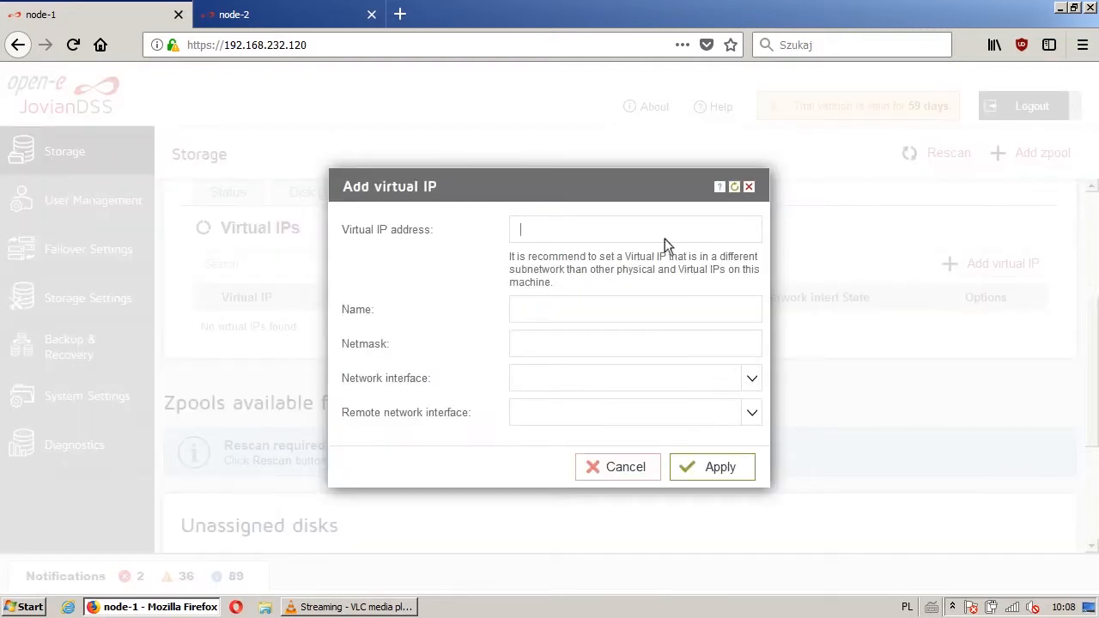
{"action": "type", "text": "192.168.200.21"}
{"action": "key", "text": "Tab"}
{"action": "type", "text": "vip21"}
{"action": "key", "text": "Tab"}
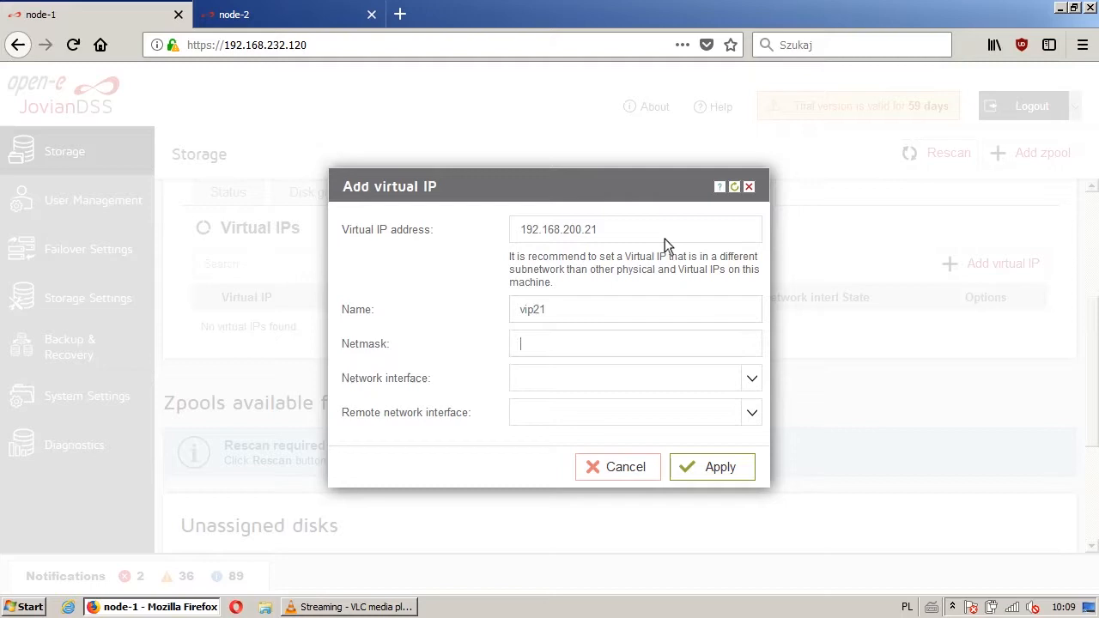
{"action": "type", "text": "255.255.255.0"}
{"action": "key", "text": "Tab"}
- Assign bond1 (192.168.2.220) as the network interface and bond1 (192.168.2.221) as the remote interface, and apply the virtual IP
{"action": "left_click", "coordinate": [678, 378]}
{"action": "left_click", "coordinate": [628, 420]}
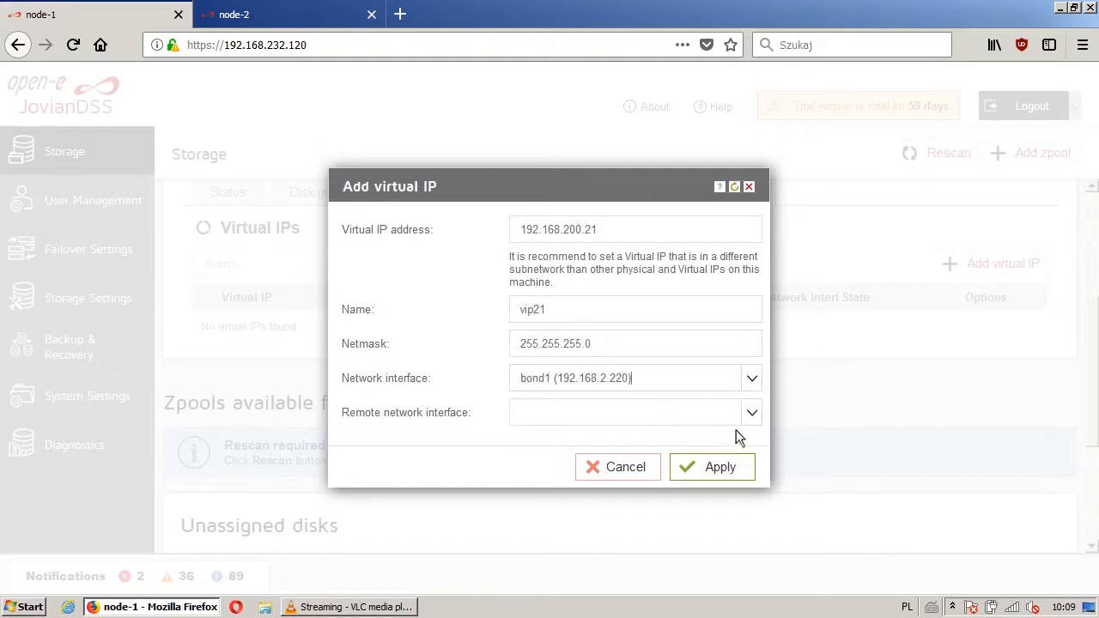
{"action": "left_click", "coordinate": [752, 413]}
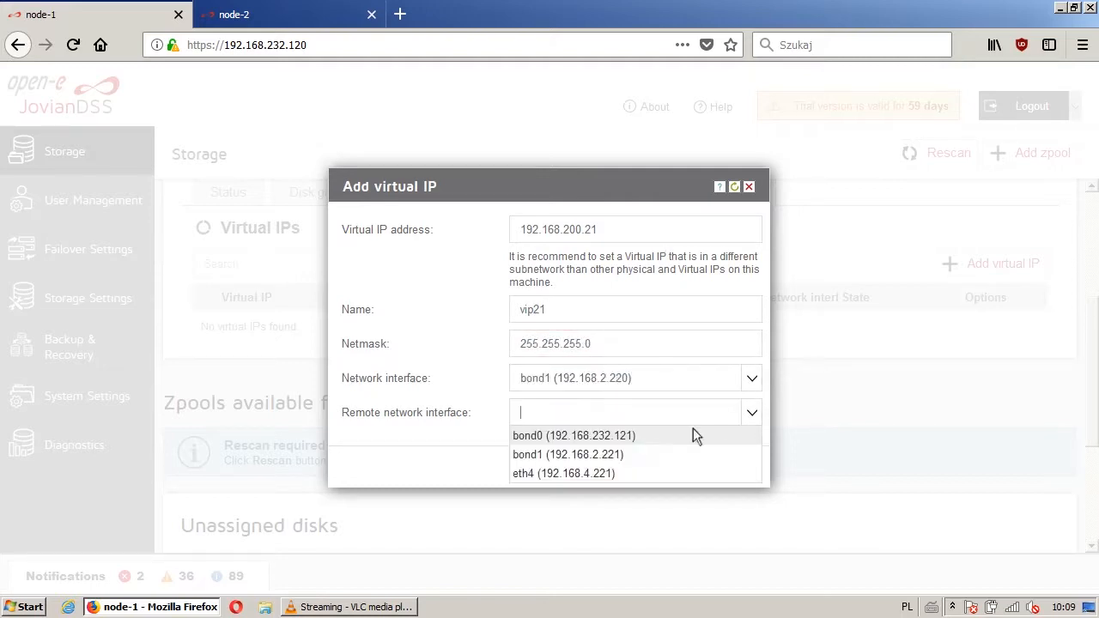
{"action": "left_click", "coordinate": [600, 454]}
{"action": "left_click", "coordinate": [714, 469]}
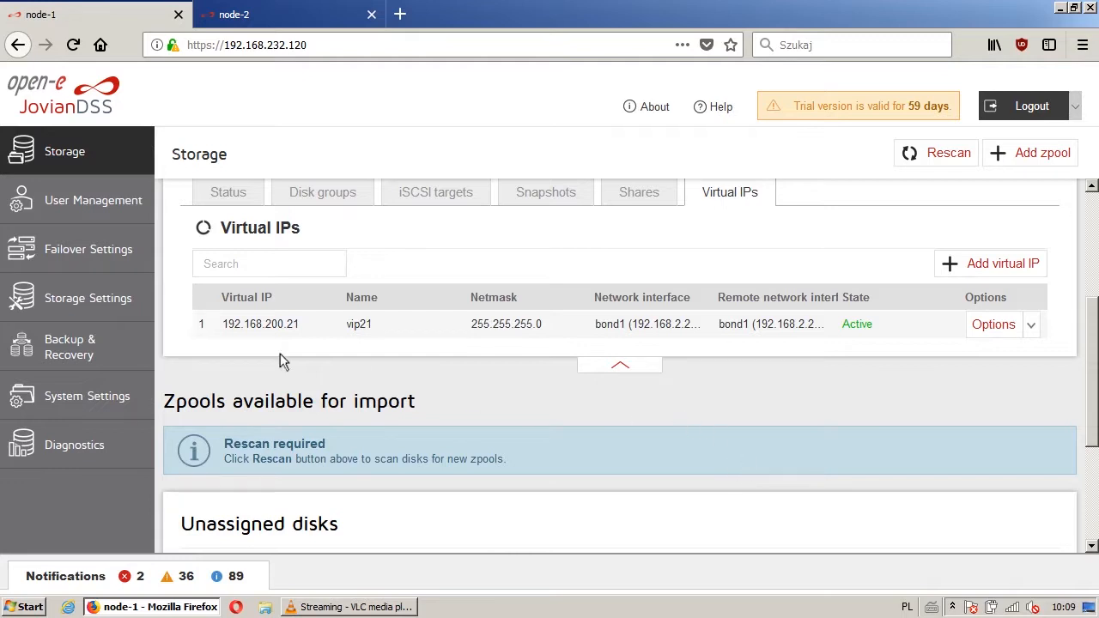
- Set the reboot policy for critical I/O errors to Immediate in the system administration settings and apply it
{"action": "left_click", "coordinate": [111, 396]}
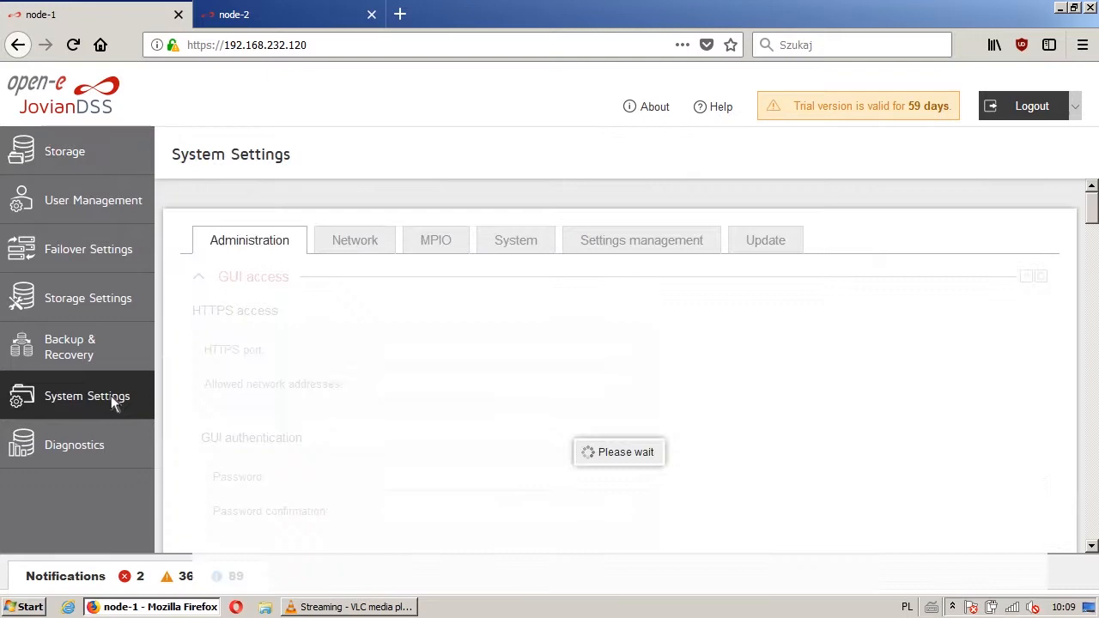
{"action": "scroll", "coordinate": [643, 329], "scroll_direction": "down", "scroll_amount": 3}
{"action": "scroll", "coordinate": [647, 331], "scroll_direction": "down", "scroll_amount": 10}
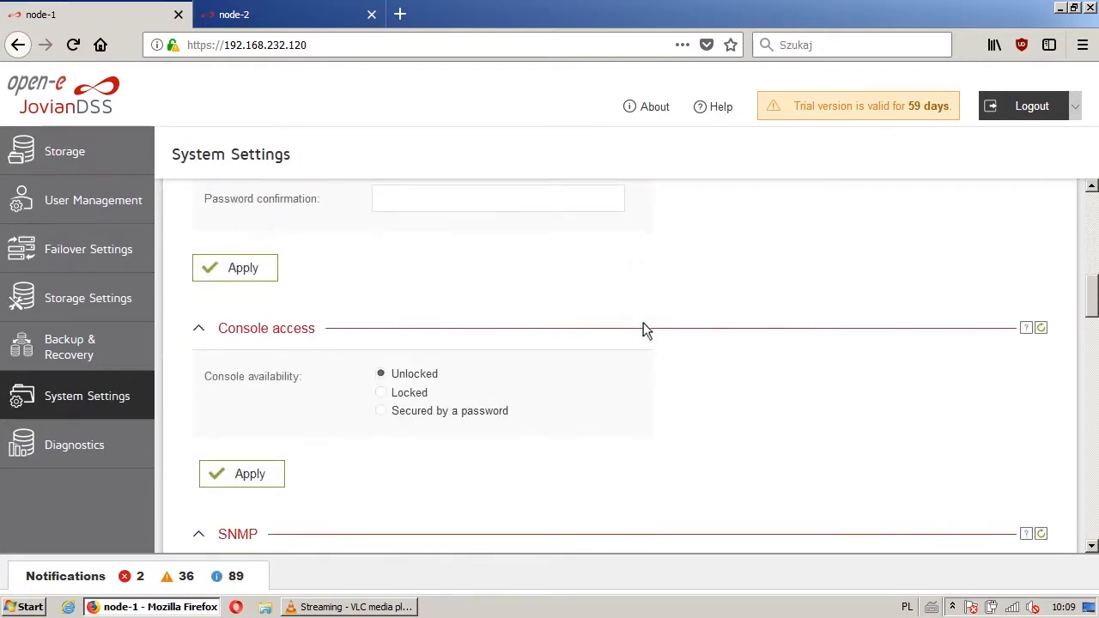
{"action": "scroll", "coordinate": [647, 331], "scroll_direction": "down", "scroll_amount": 10}
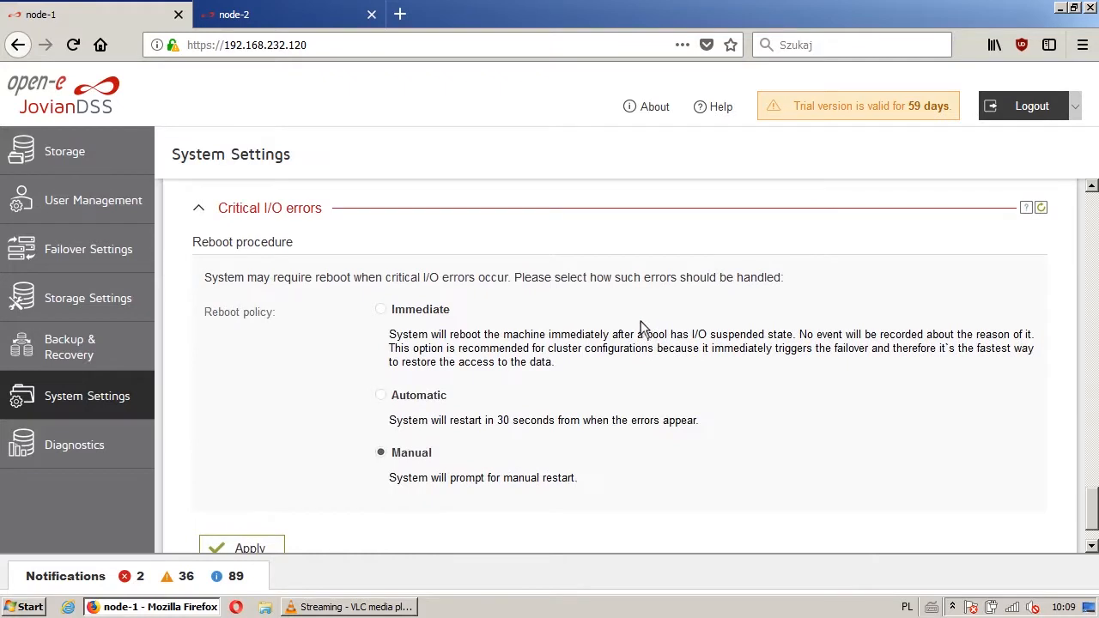
{"action": "scroll", "coordinate": [661, 354], "scroll_direction": "down", "scroll_amount": 1}
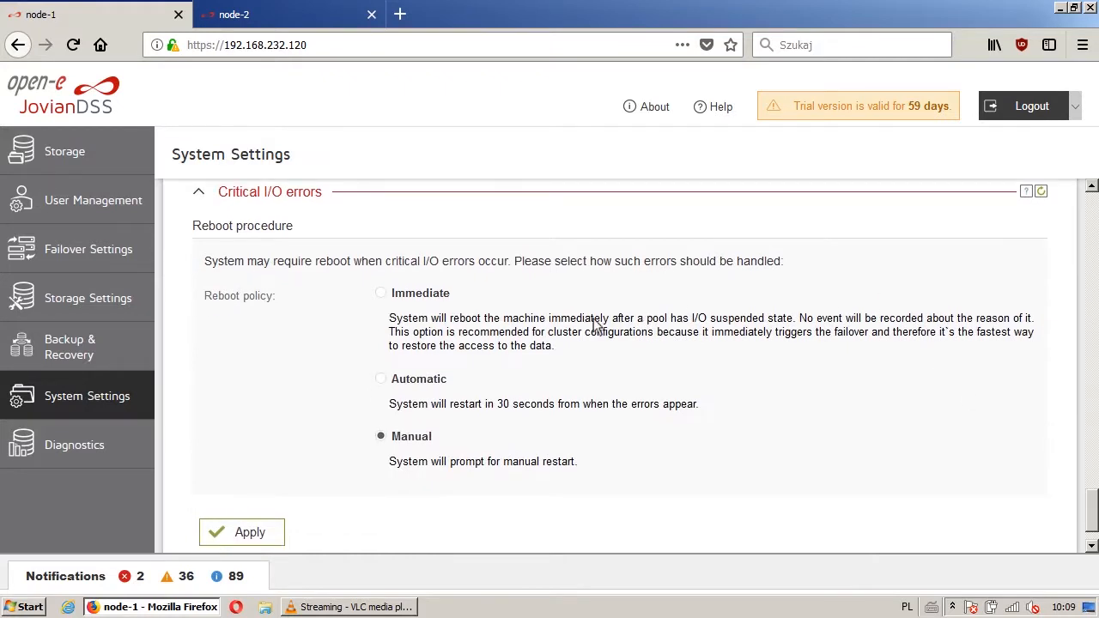
{"action": "left_click", "coordinate": [382, 294]}
{"action": "left_click", "coordinate": [263, 533]}
- Start failover for the cluster in the failover settings and check the failover resources, rings and ping nodes
{"action": "left_click", "coordinate": [100, 247]}
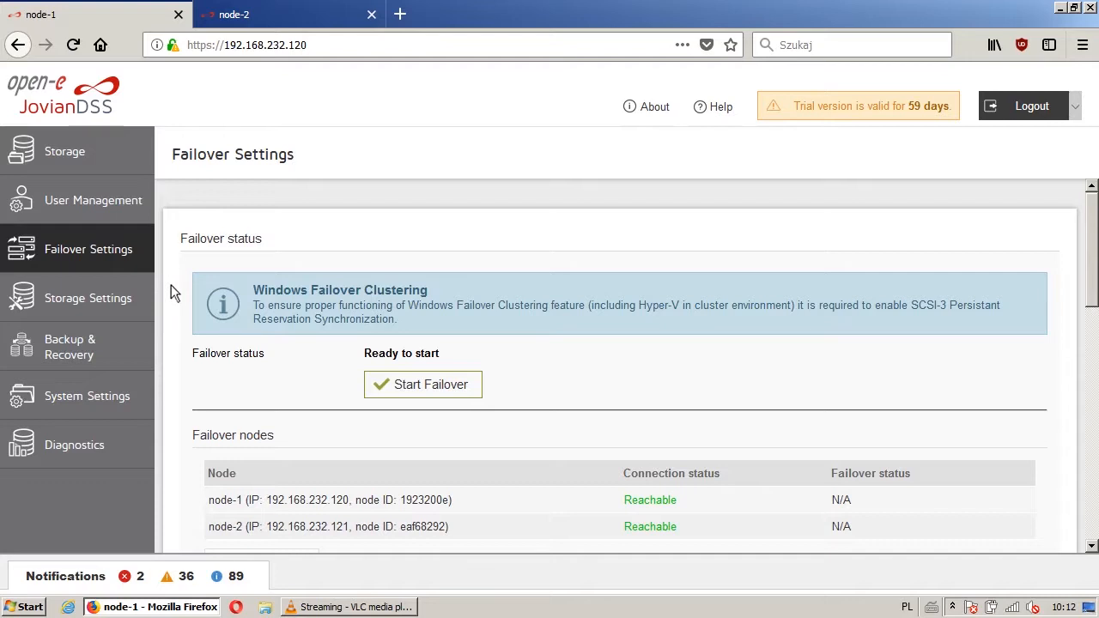
{"action": "scroll", "coordinate": [172, 292], "scroll_direction": "down", "scroll_amount": 2}
{"action": "scroll", "coordinate": [170, 287], "scroll_direction": "down", "scroll_amount": 2}
{"action": "scroll", "coordinate": [171, 287], "scroll_direction": "up", "scroll_amount": 2}
{"action": "scroll", "coordinate": [171, 287], "scroll_direction": "down", "scroll_amount": 2}
{"action": "scroll", "coordinate": [171, 287], "scroll_direction": "up", "scroll_amount": 2}
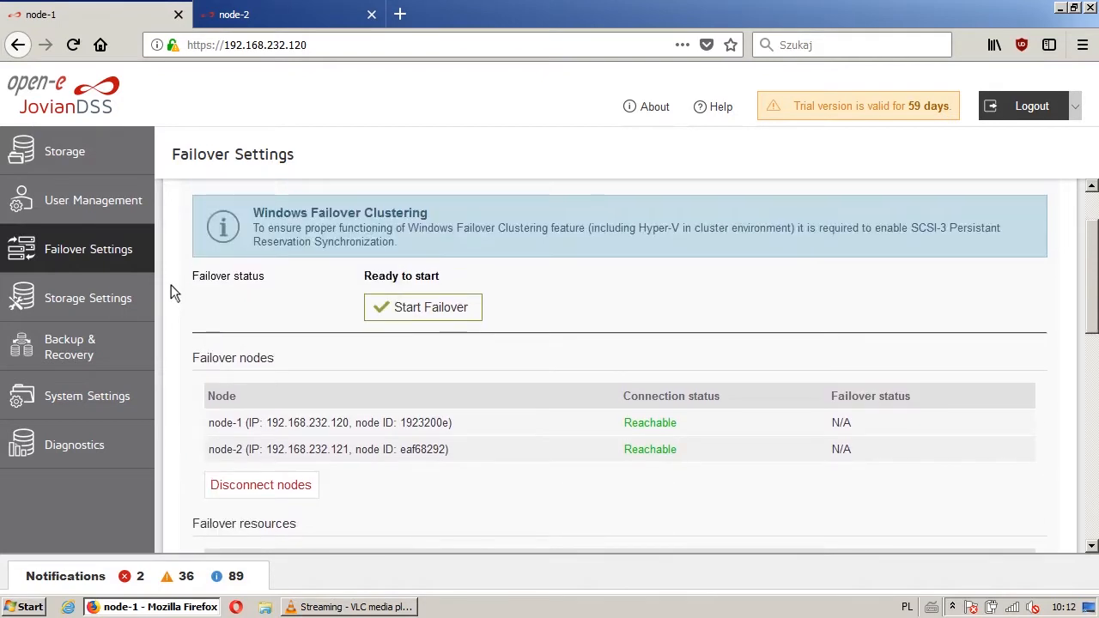
{"action": "scroll", "coordinate": [171, 291], "scroll_direction": "down", "scroll_amount": 2}
{"action": "left_click", "coordinate": [421, 228]}
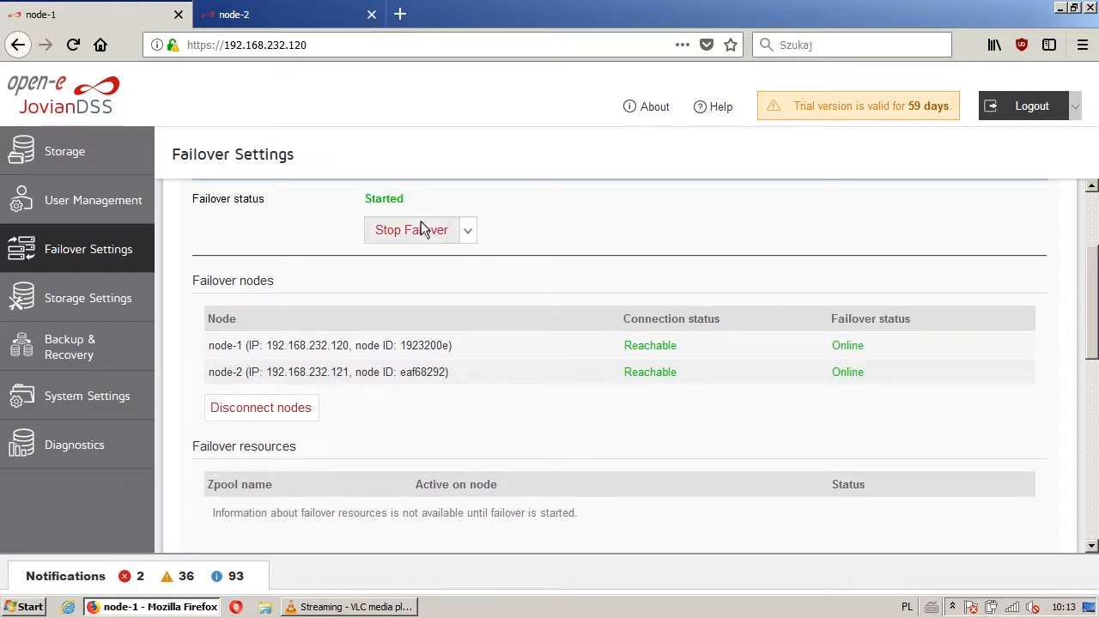
{"action": "scroll", "coordinate": [554, 238], "scroll_direction": "down", "scroll_amount": 3}
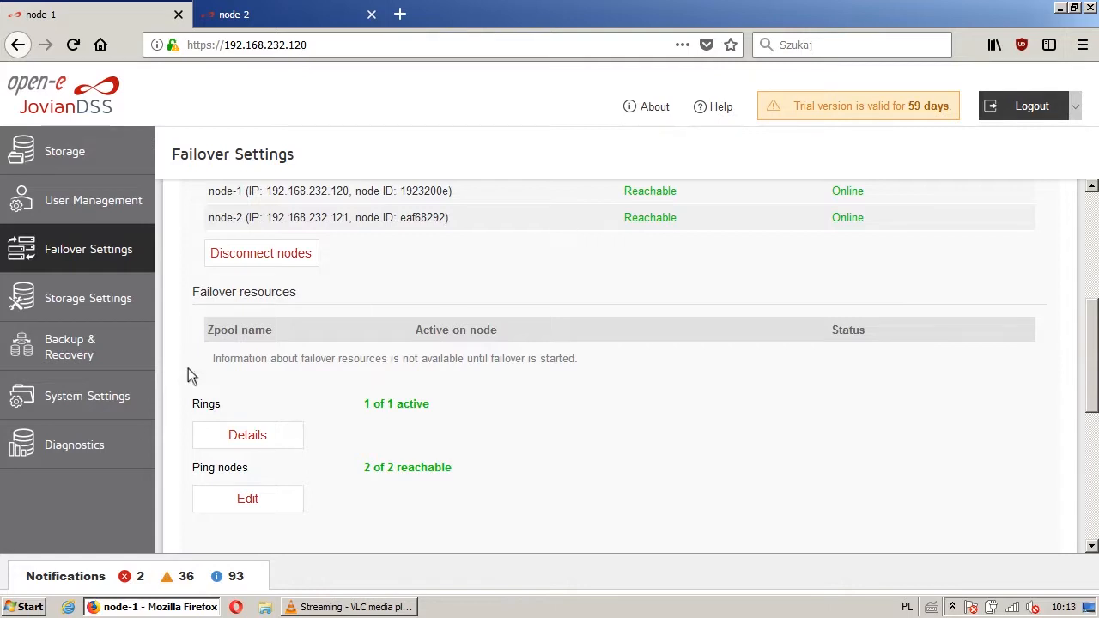
- Switch on e-mail notifications in the system administration settings
{"action": "left_click", "coordinate": [132, 407]}
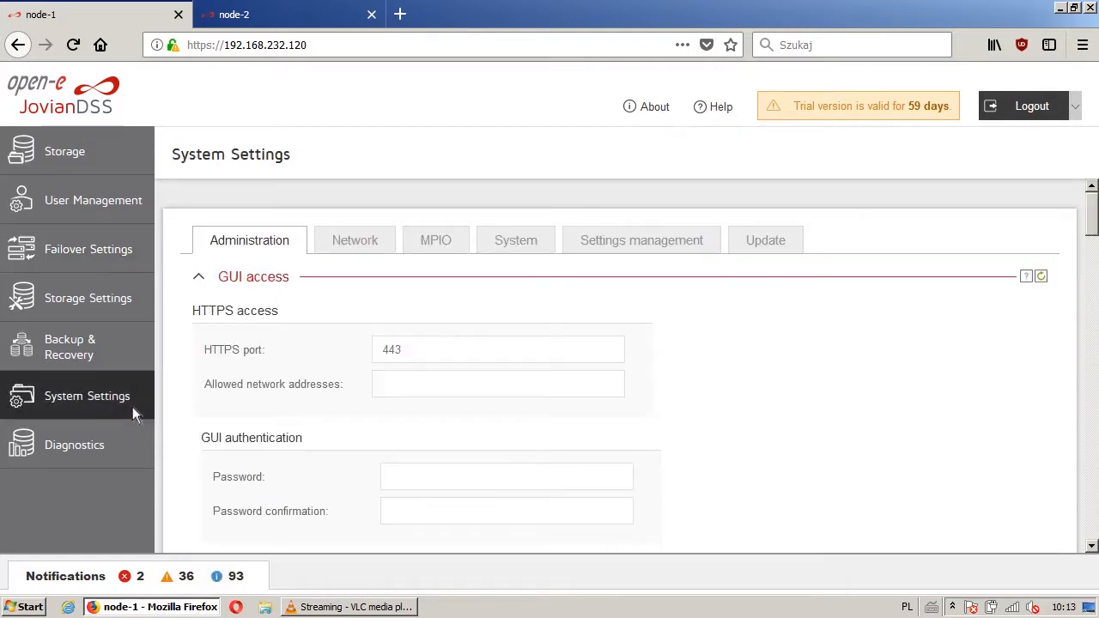
{"action": "scroll", "coordinate": [661, 325], "scroll_direction": "down", "scroll_amount": 5}
{"action": "scroll", "coordinate": [670, 327], "scroll_direction": "down", "scroll_amount": 10}
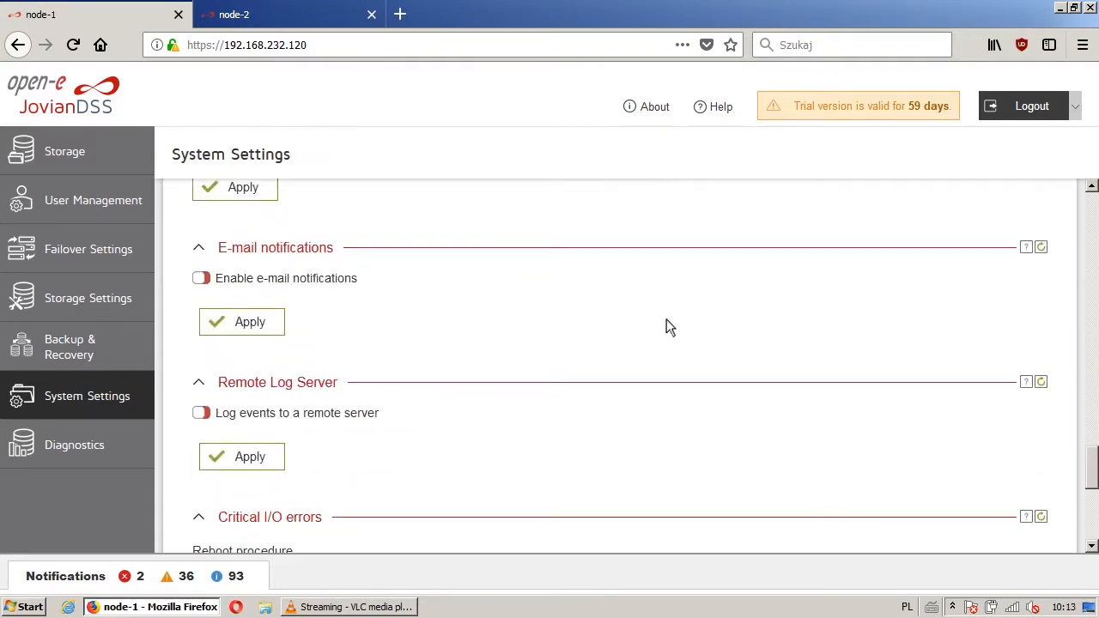
{"action": "left_click", "coordinate": [203, 277]}
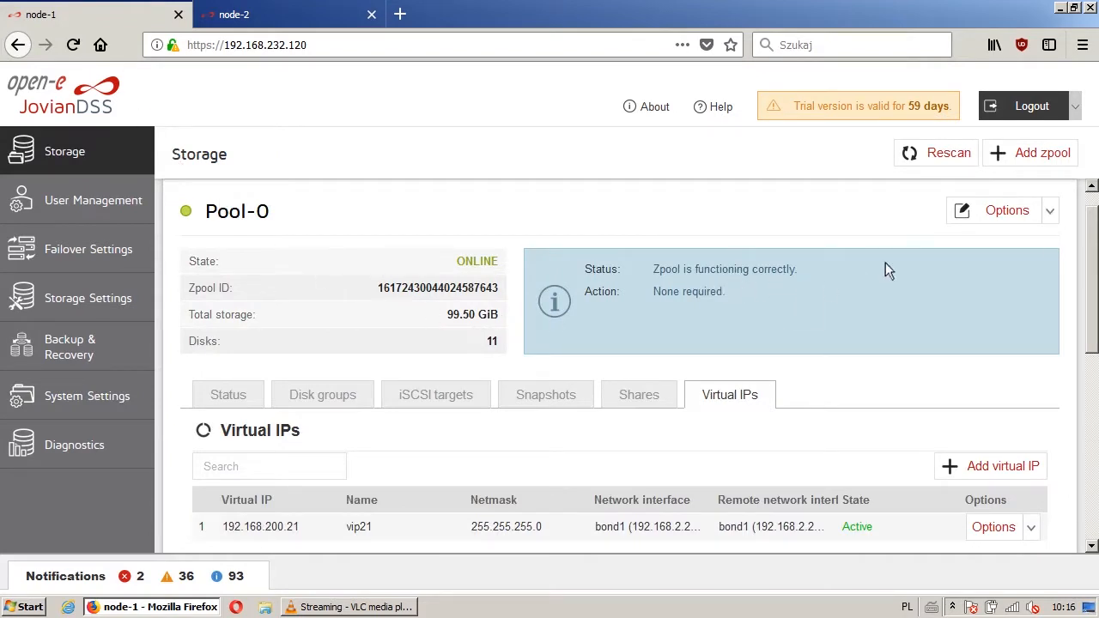
- Move Pool-0 from node-1 to the other cluster node and confirm the move
{"action": "left_click", "coordinate": [1051, 213]}
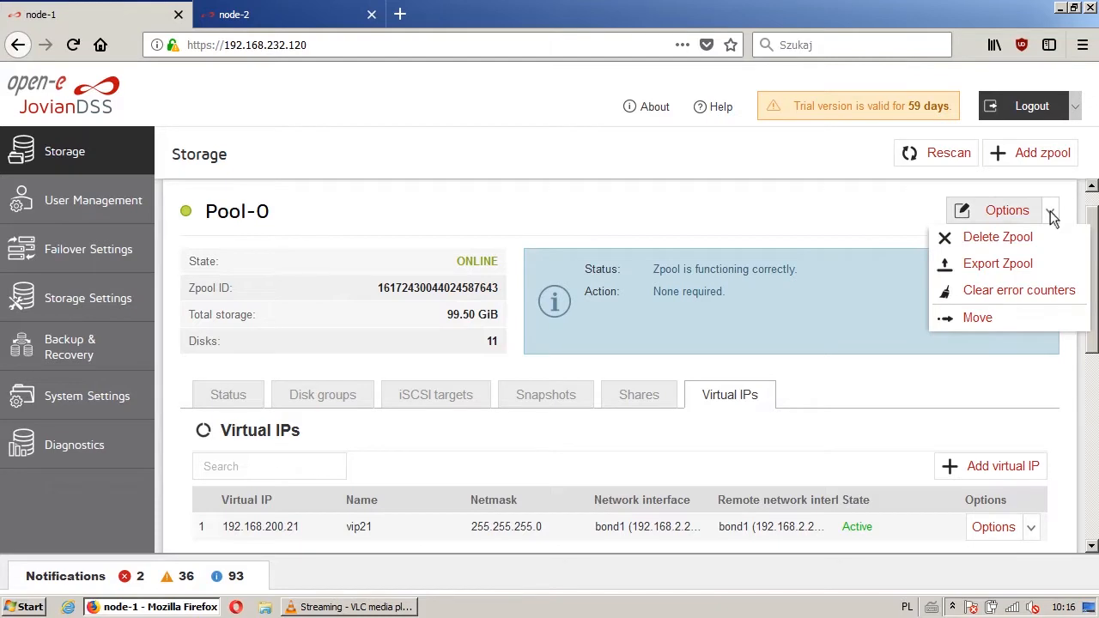
{"action": "left_click", "coordinate": [978, 320]}
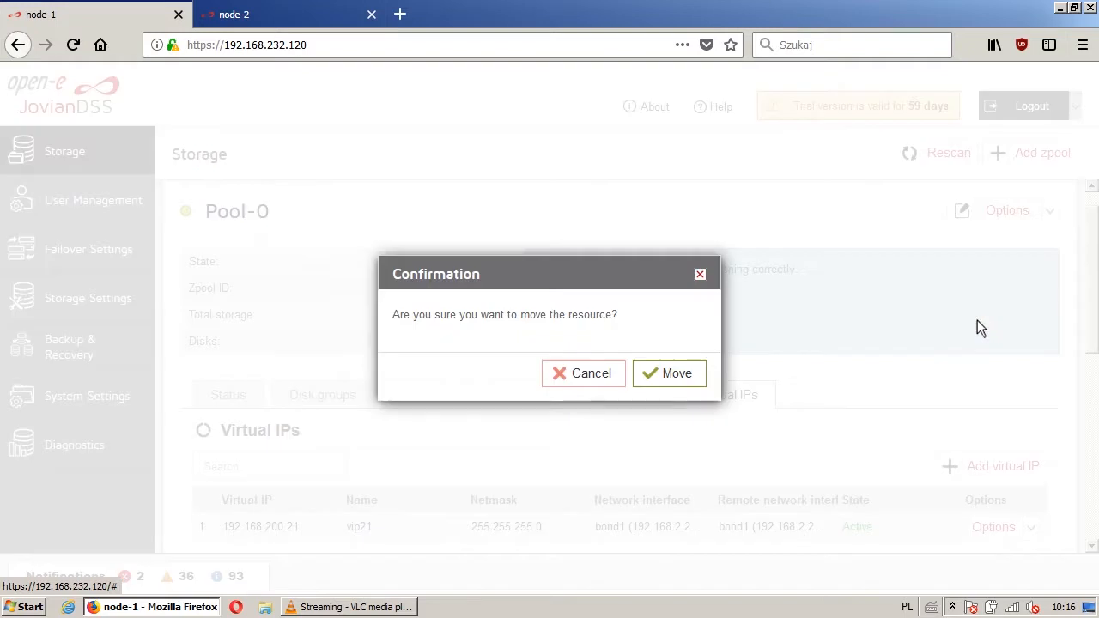
{"action": "left_click", "coordinate": [683, 374]}
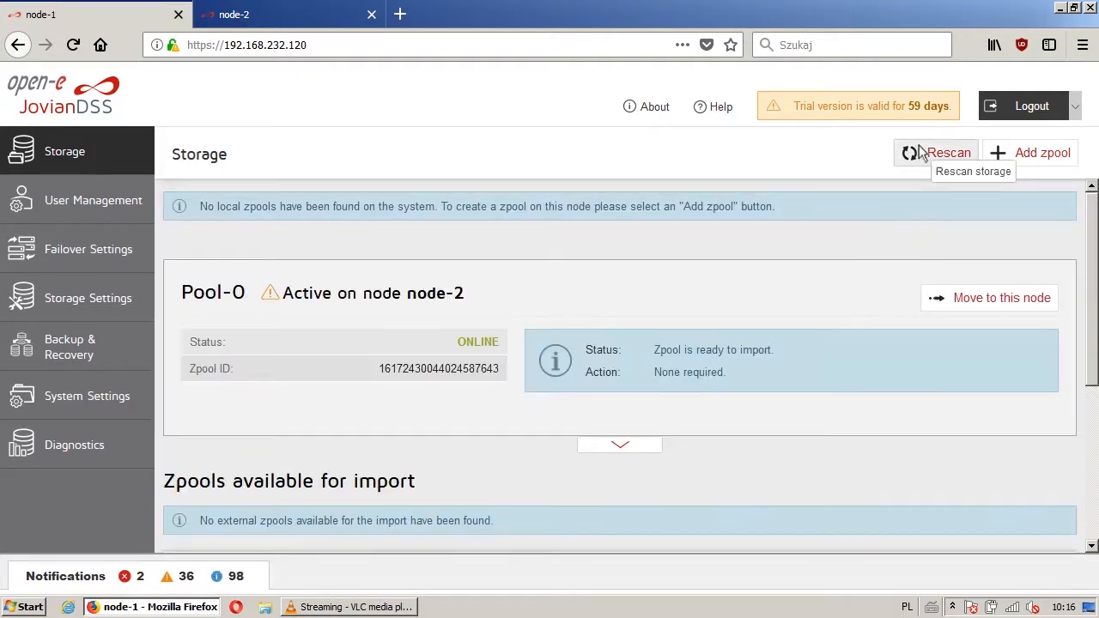
- Move Pool-0 back to node-1 and expand its details
{"action": "left_click", "coordinate": [956, 290]}
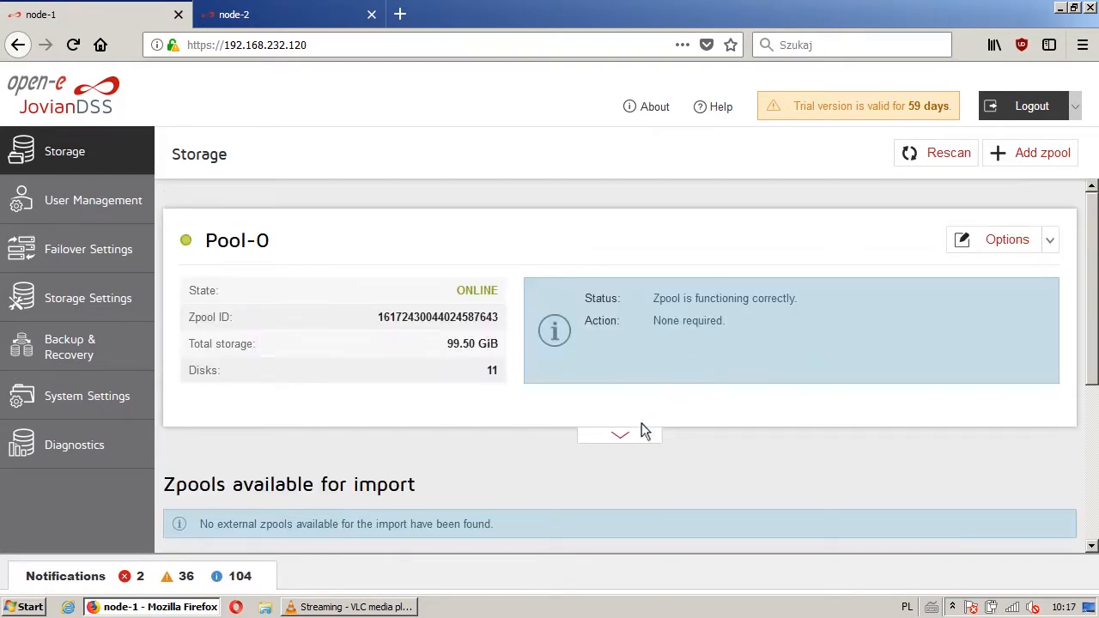
{"action": "left_click", "coordinate": [640, 432]}
{"action": "scroll", "coordinate": [638, 442], "scroll_direction": "down", "scroll_amount": 3}
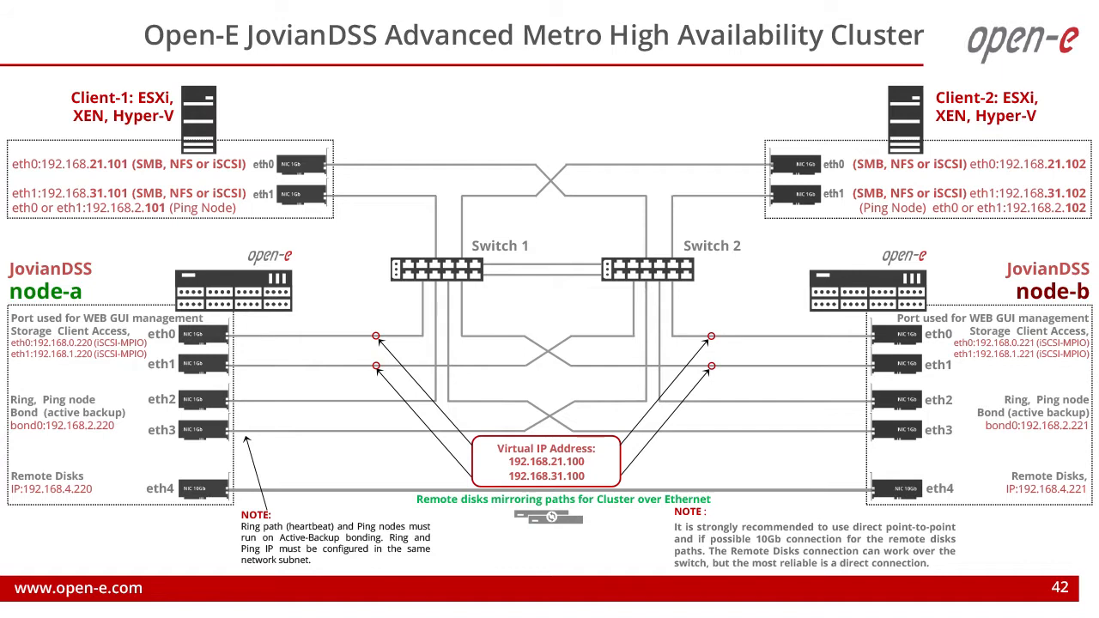
{"action": "key", "text": "Right"}
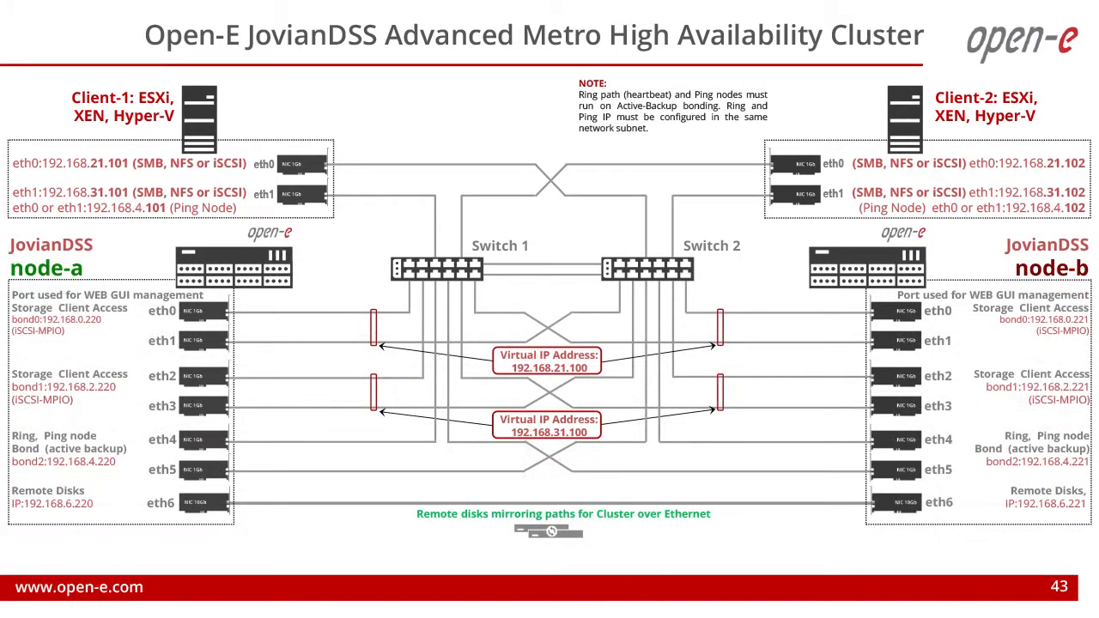